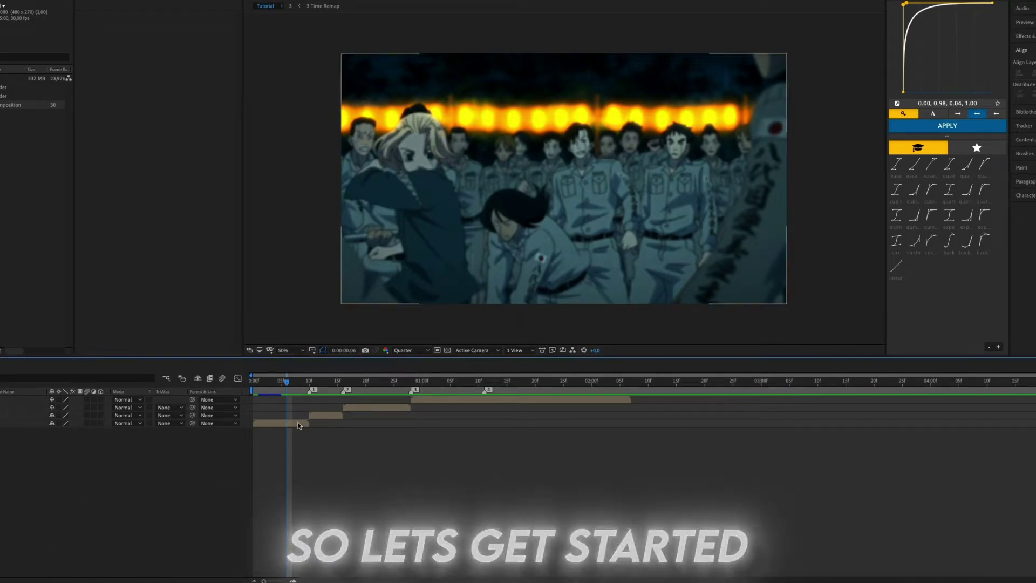
Create a new solid layer named 'Fractal Noise'.
key("ctrl+y")
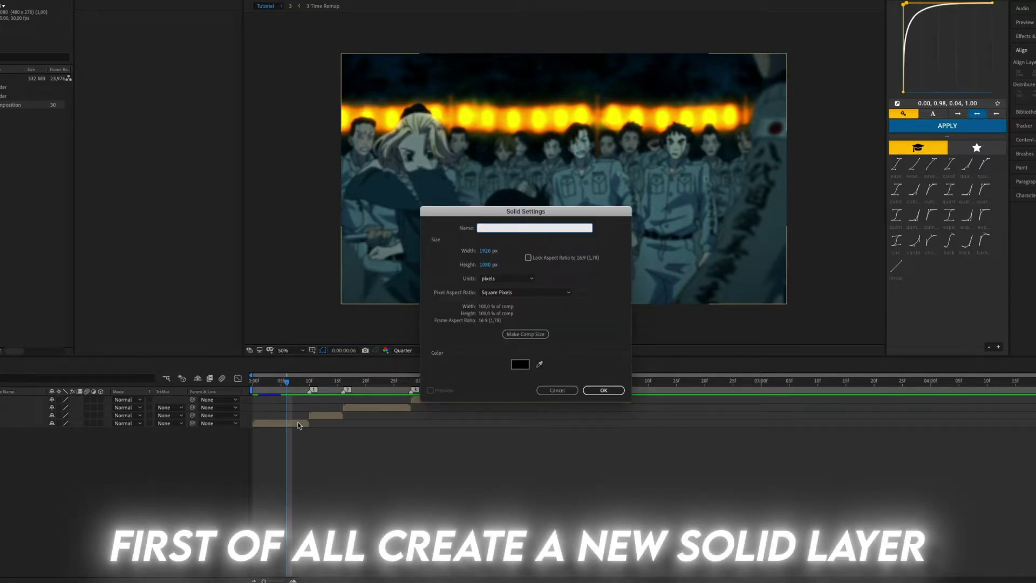
type("Fractal Noise")
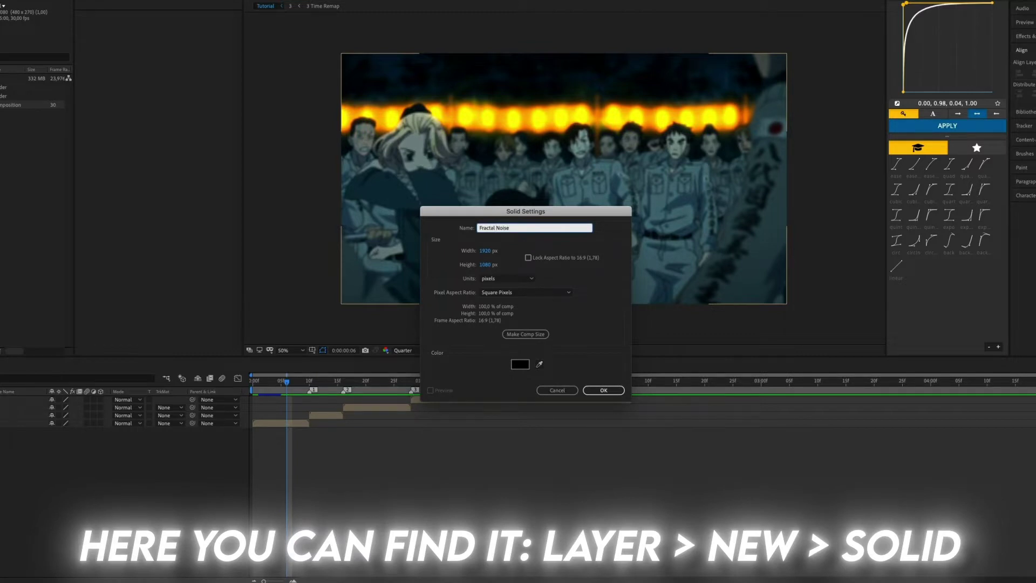
key("Return")
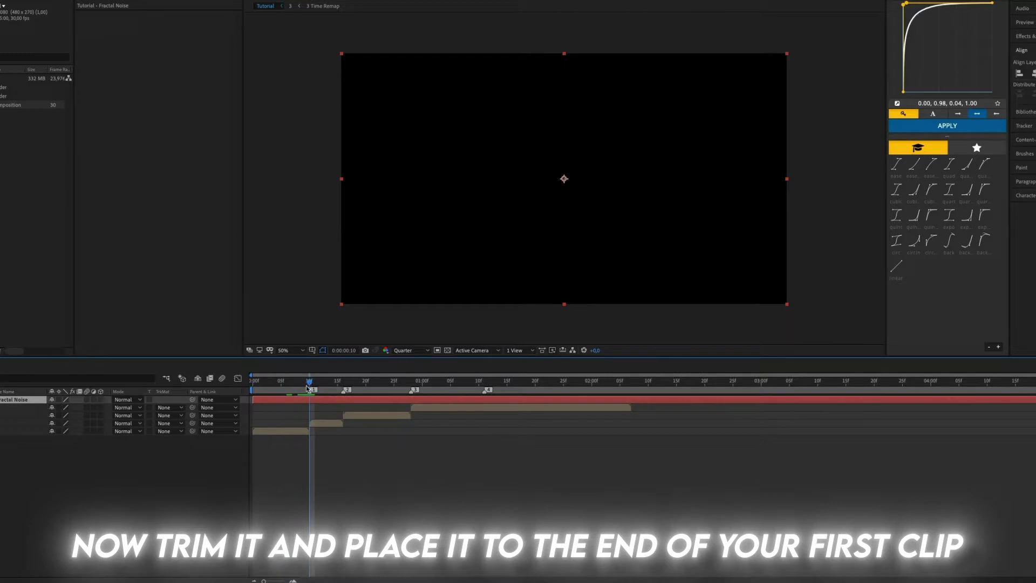
Trim the solid to a few frames and move it to the third row at the first clip's end.
key("Page_Up")
key("Page_Up")
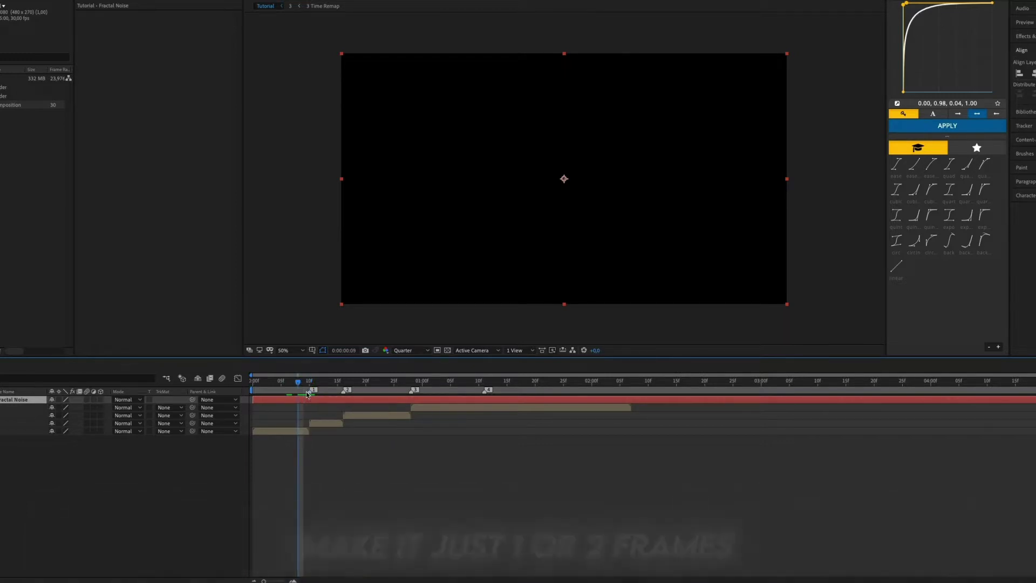
key("ctrl+shift+d")
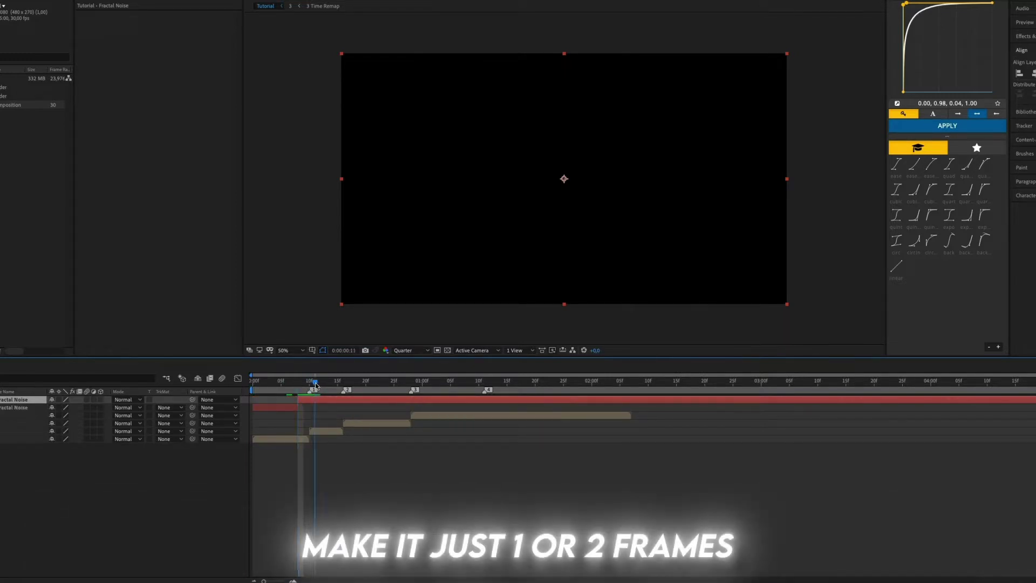
left_click_drag(316, 384, 321, 384)
key("ctrl+shift+d")
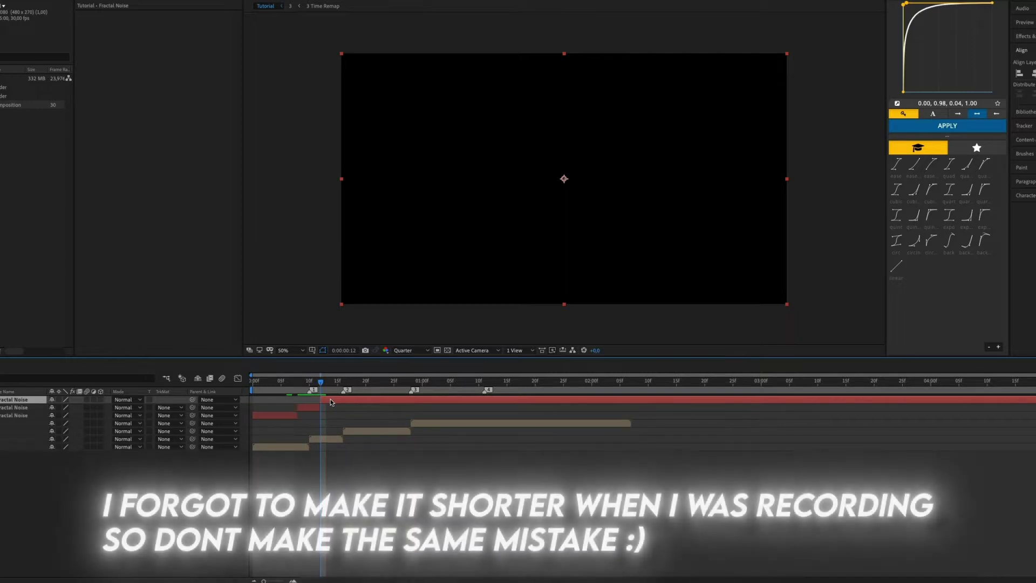
key("Delete")
left_click(293, 409)
key("Delete")
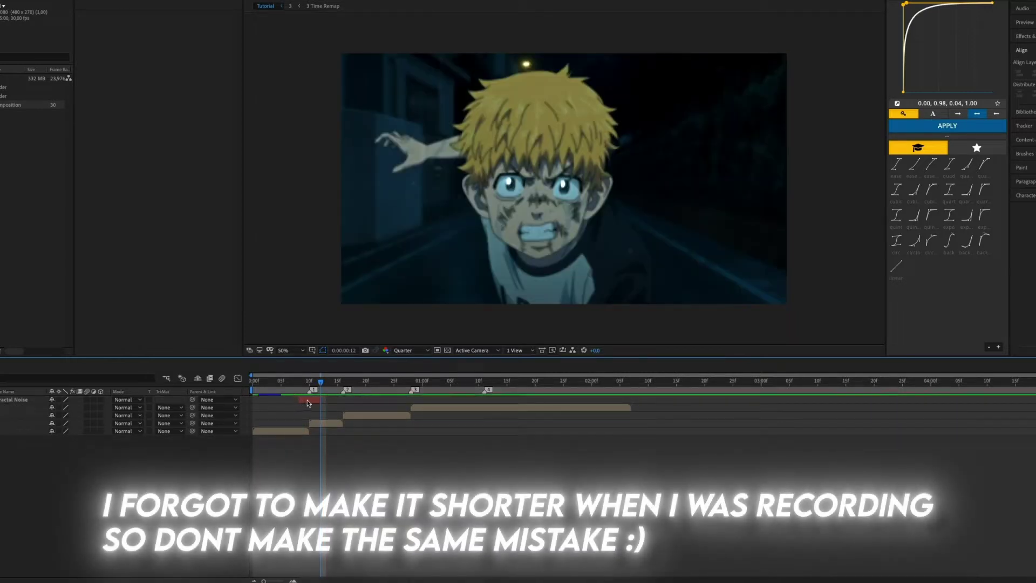
left_click(307, 401)
left_click_drag(25, 401, 25, 419)
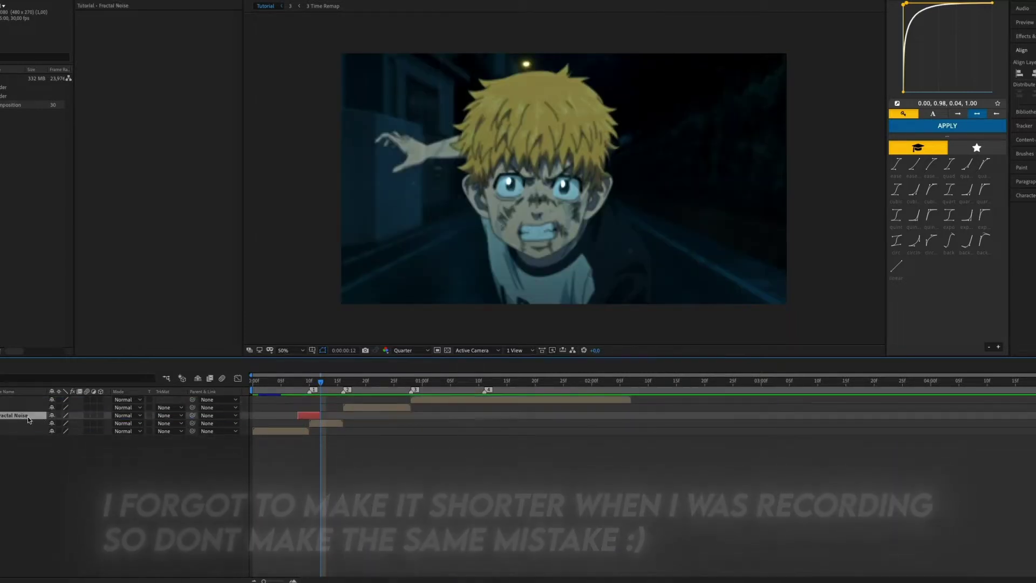
left_click_drag(319, 384, 312, 384)
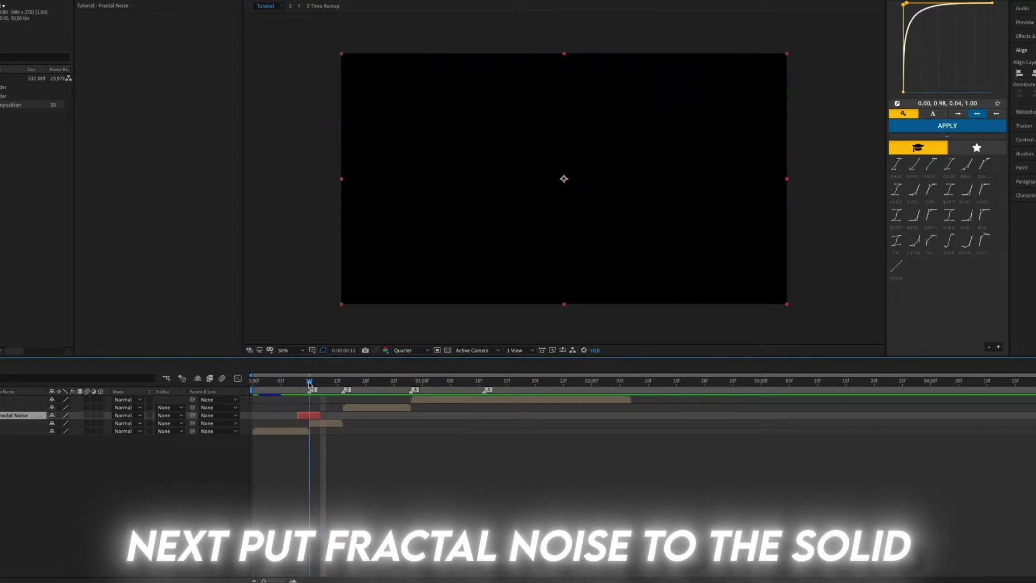
Apply the Fractal Noise effect to the solid.
key("ctrl+space")
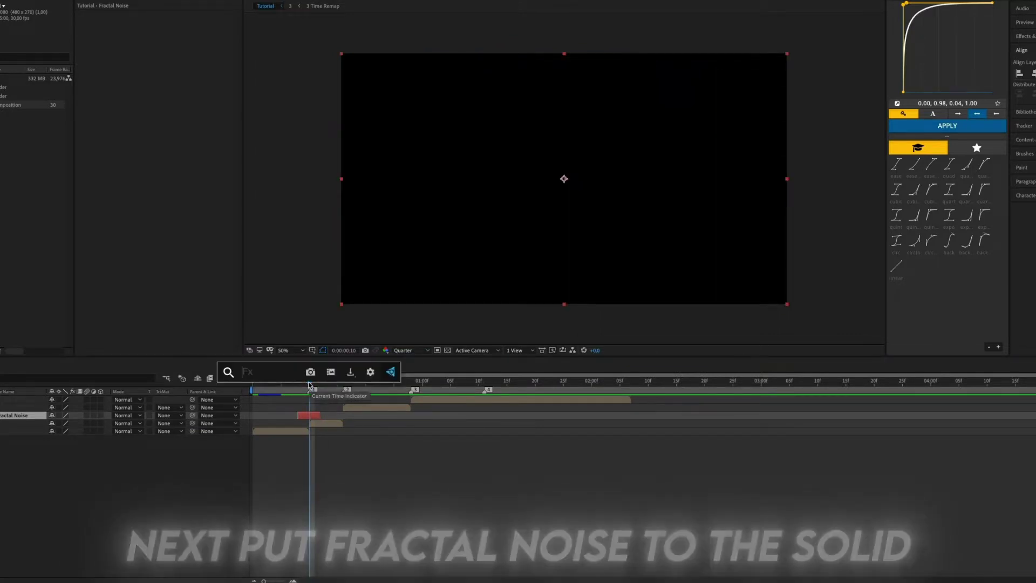
type("fractal")
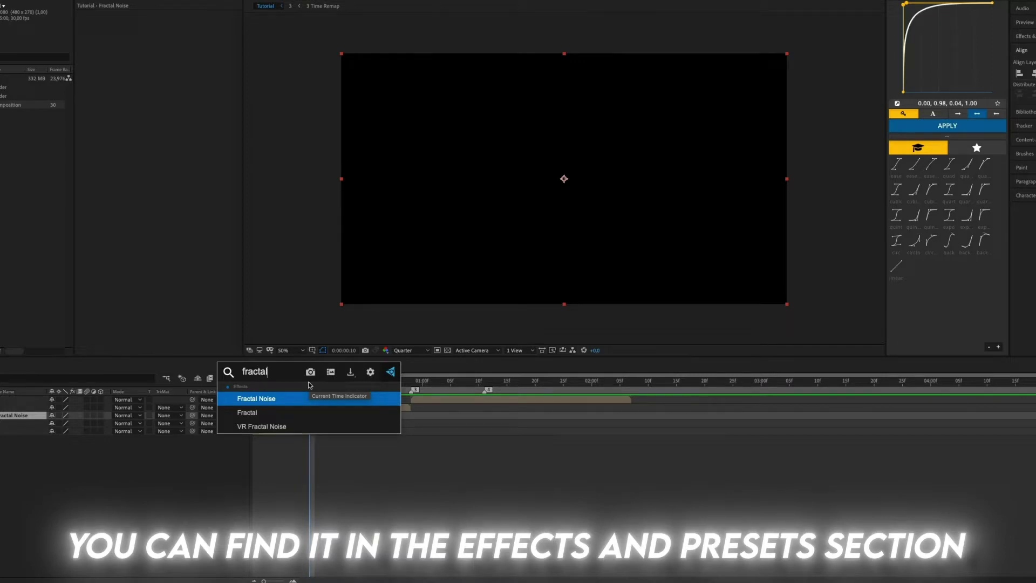
key("Return")
type("150")
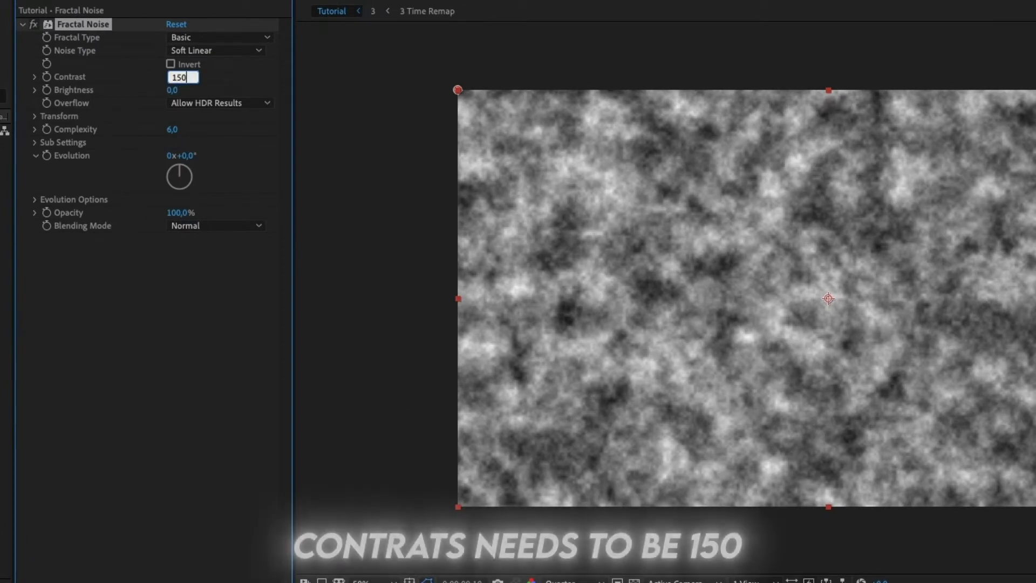
Set the noise Contrast to 150, Brightness to -20 and Complexity to 3.
key("Return")
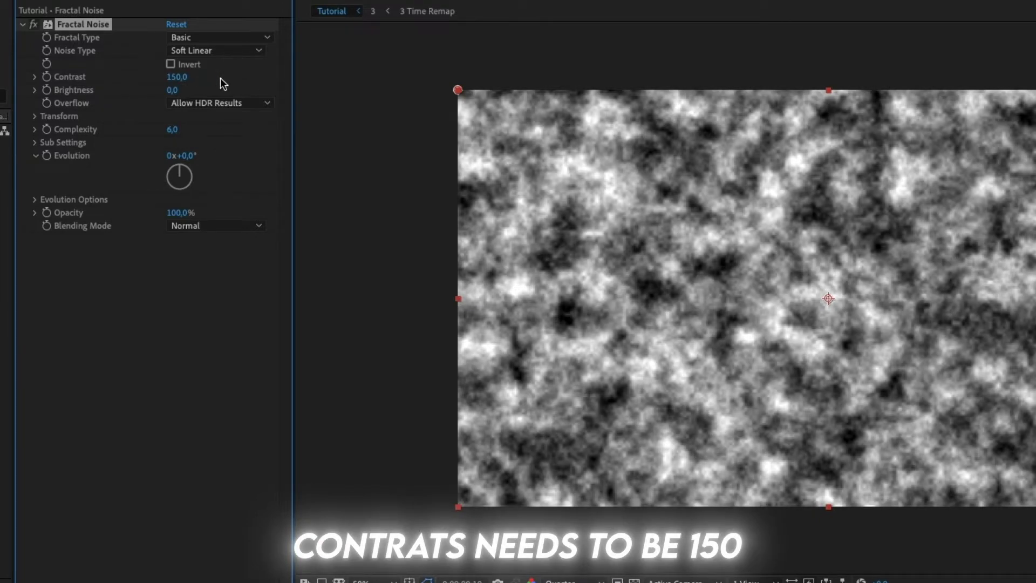
left_click(178, 90)
type("-20")
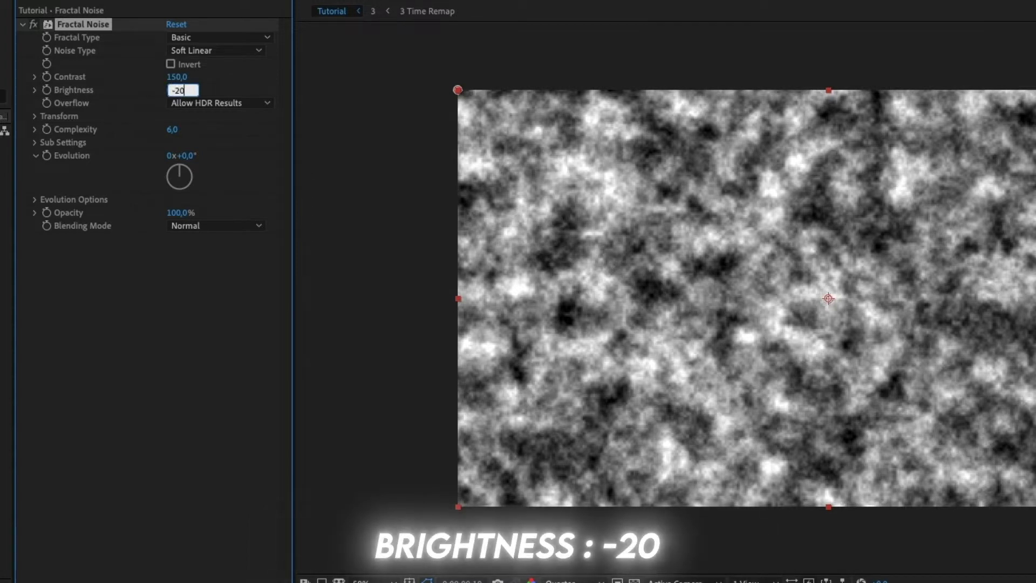
key("Return")
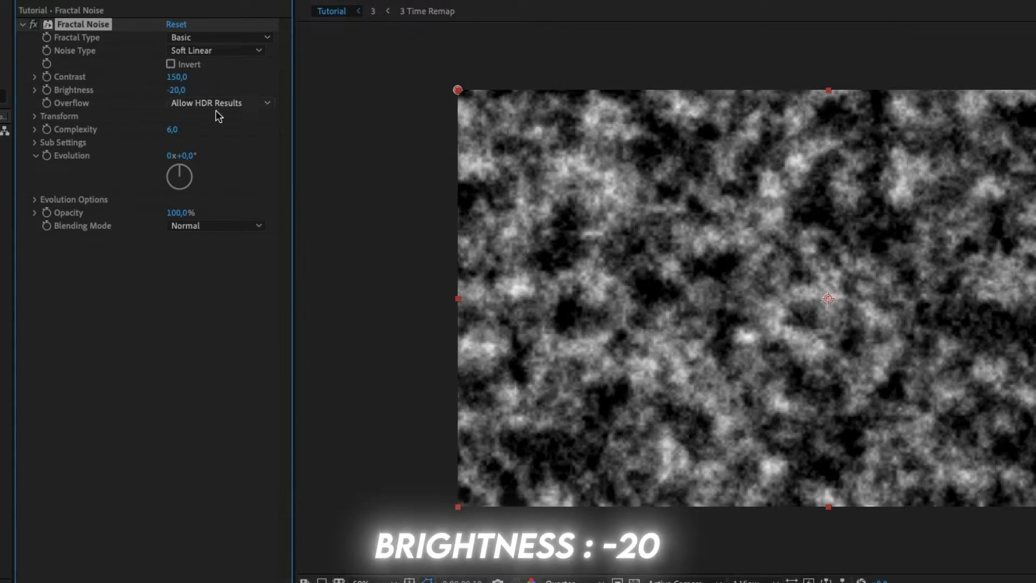
left_click(170, 130)
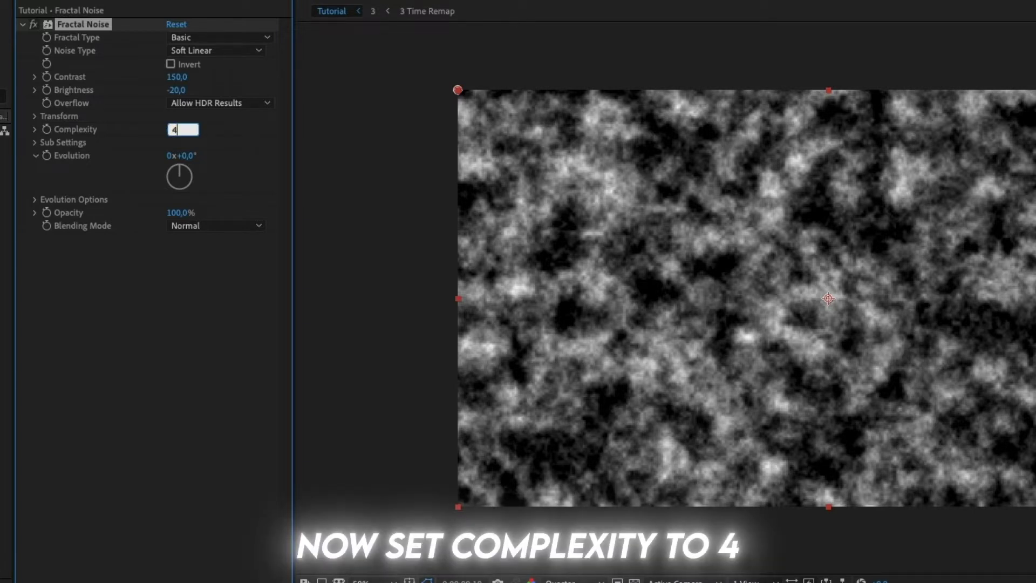
key("Return")
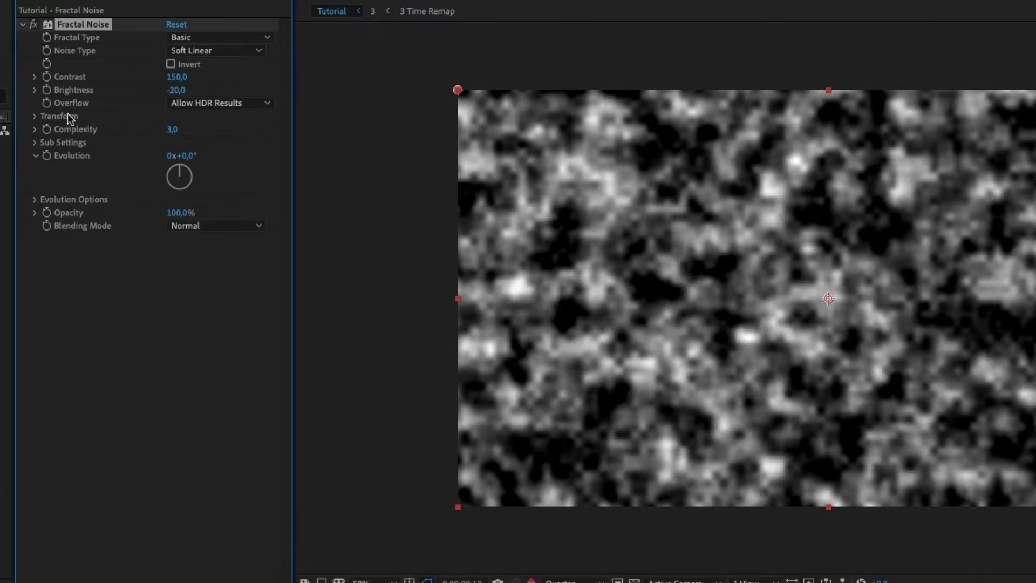
Turn off Uniform Scaling and set Scale Width 1200 and Scale Height 45.
left_click(33, 116)
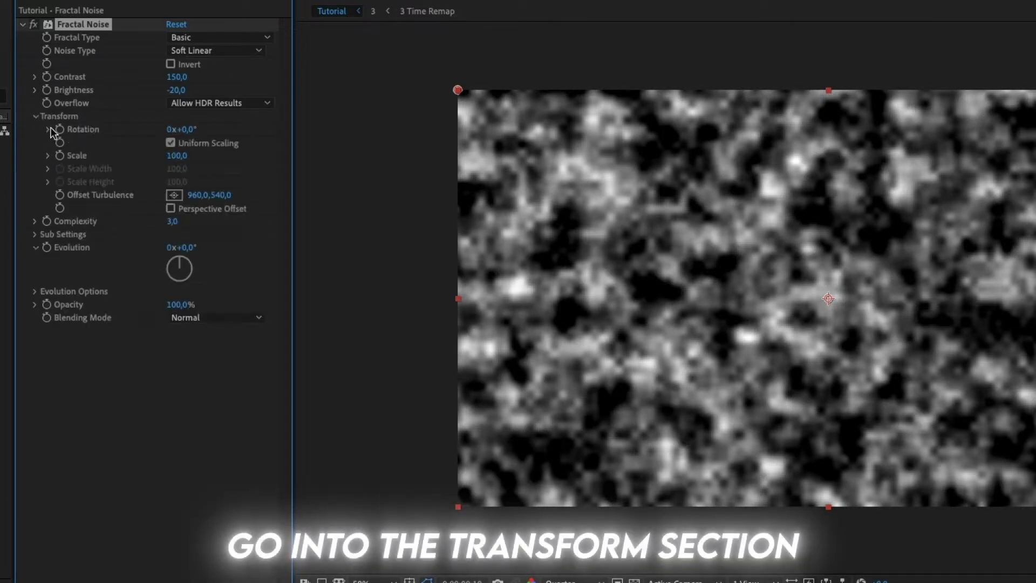
left_click(170, 143)
type("1200")
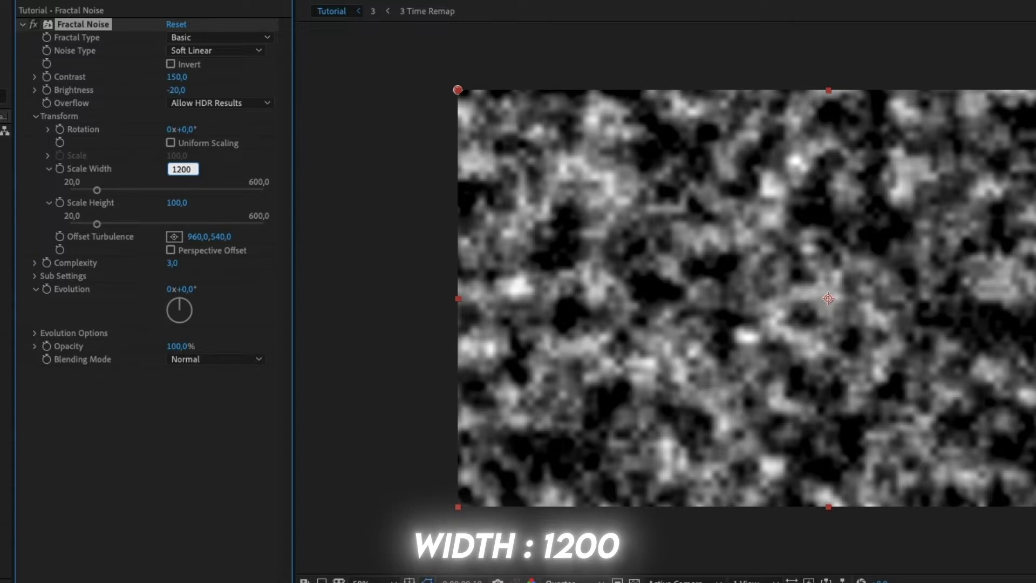
key("Return")
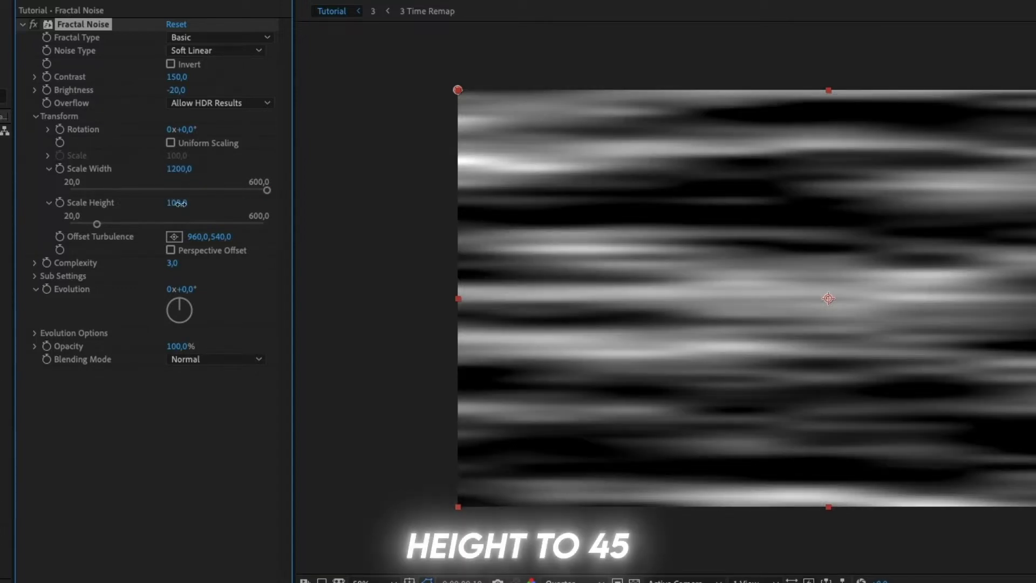
type("4")
type("5")
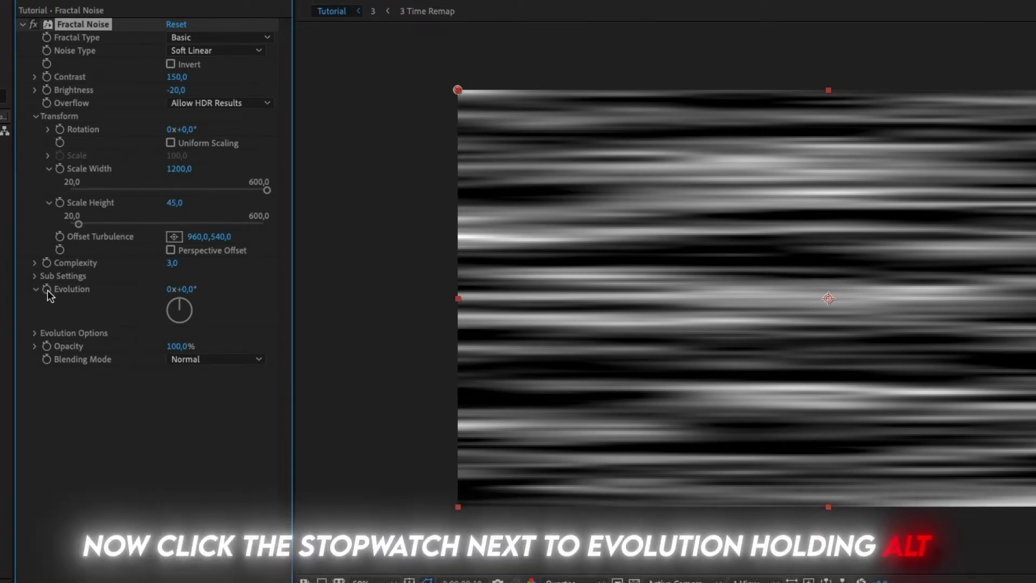
Give Evolution the expression time*20 and collapse the layer's properties.
left_click(47, 290, "alt")
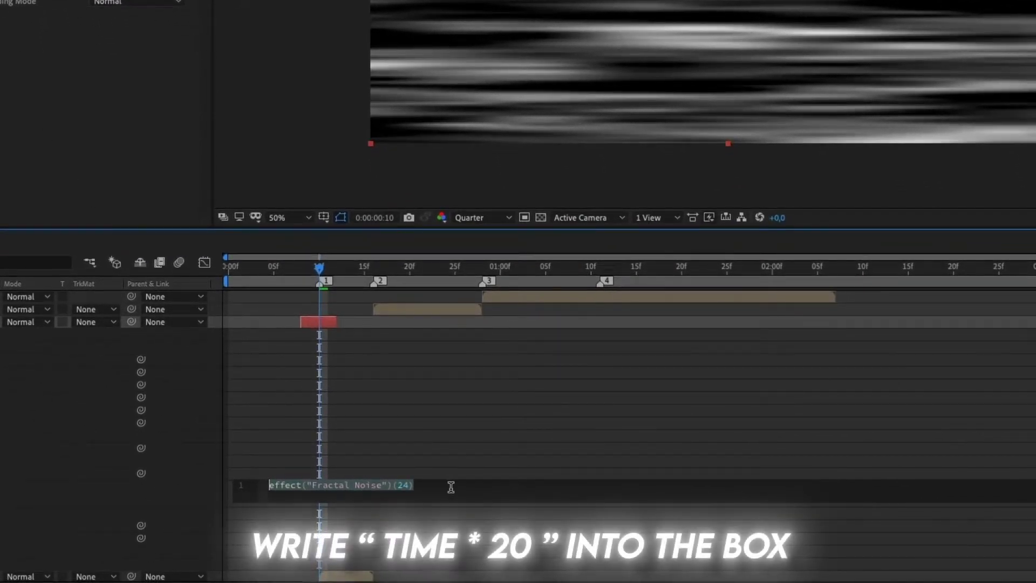
type("t")
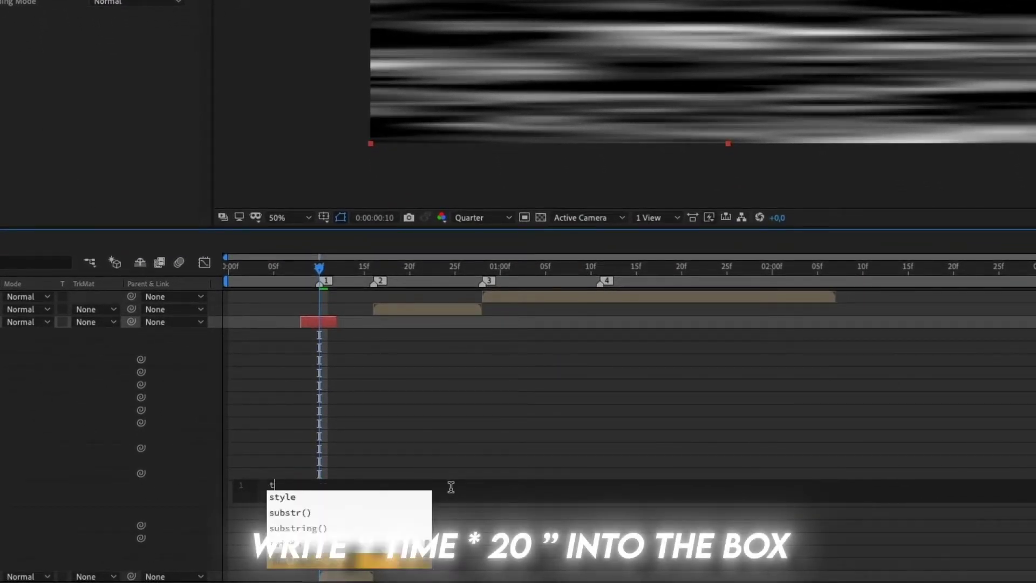
type("ime*")
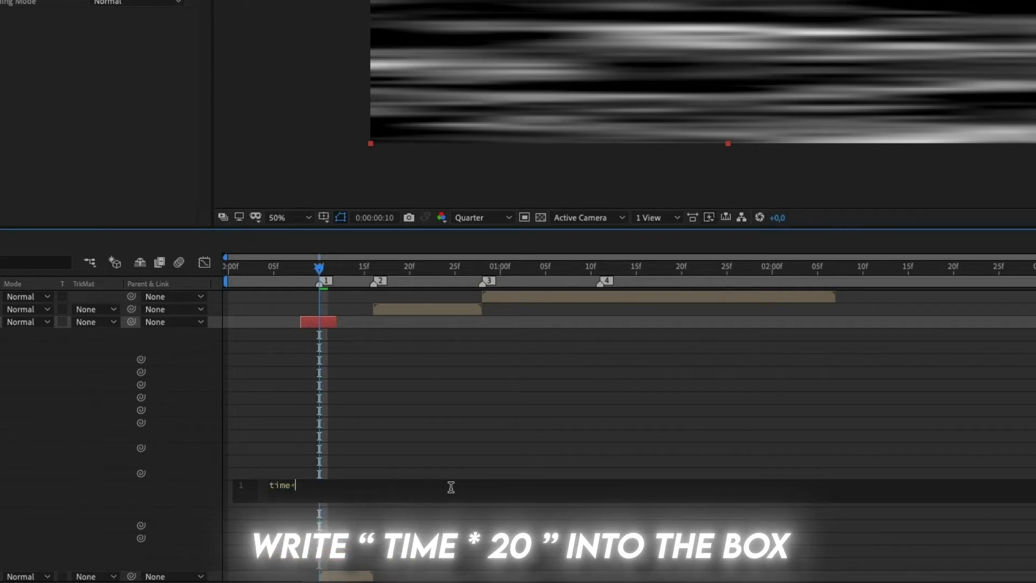
type("20")
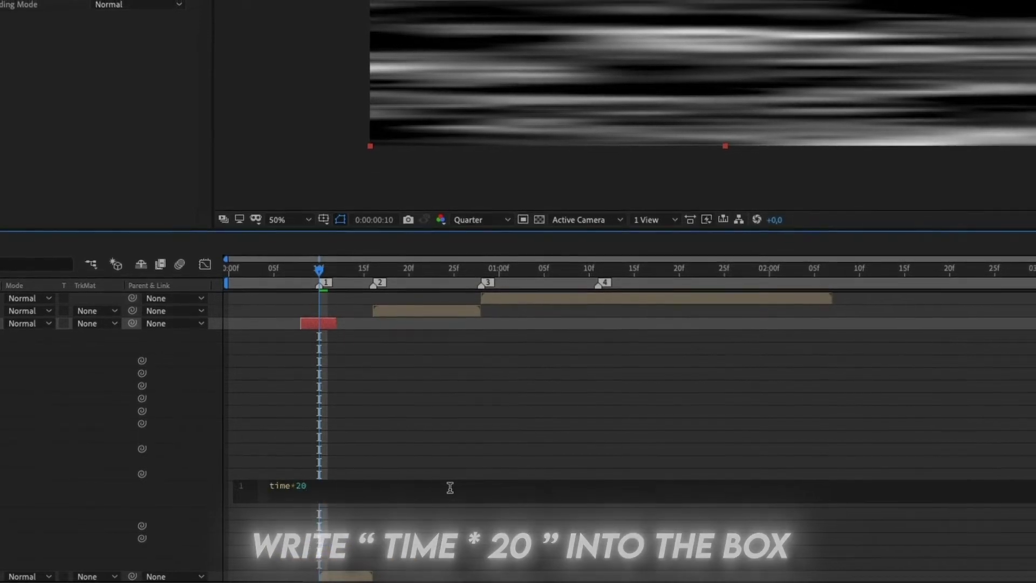
left_click(324, 277)
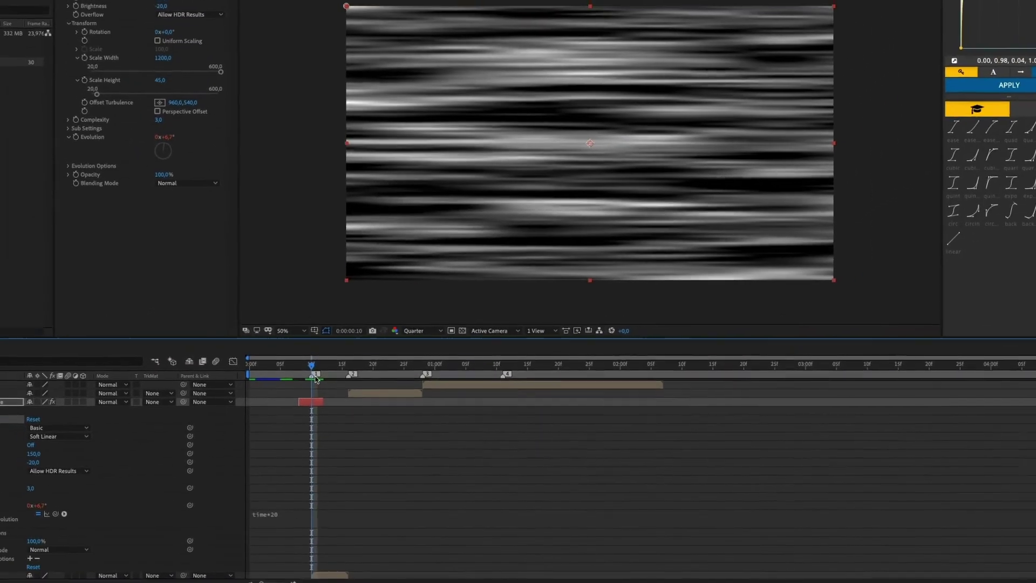
key("u")
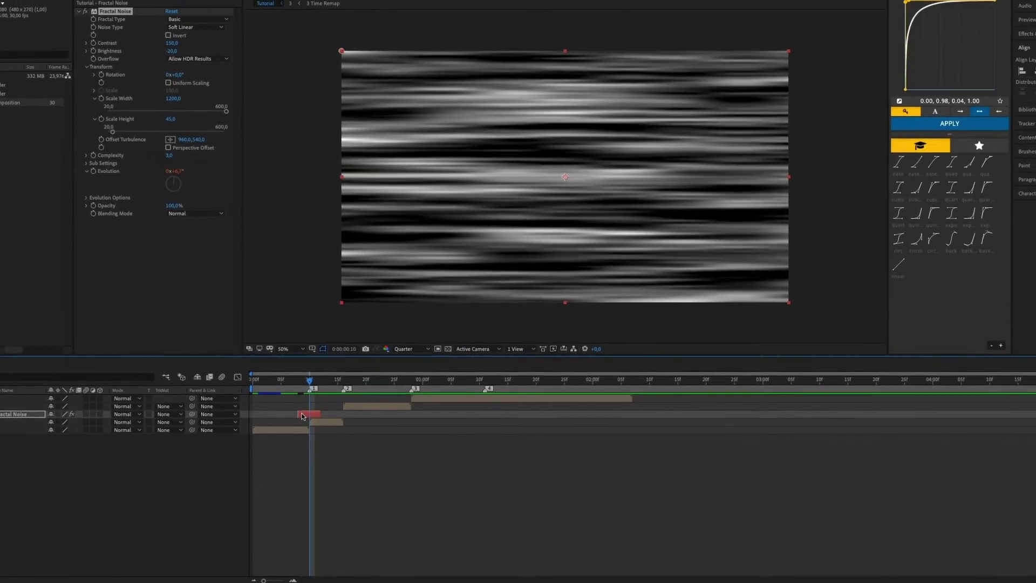
Apply the Wave Warp effect to the noise solid.
key("ctrl+space")
type("wave")
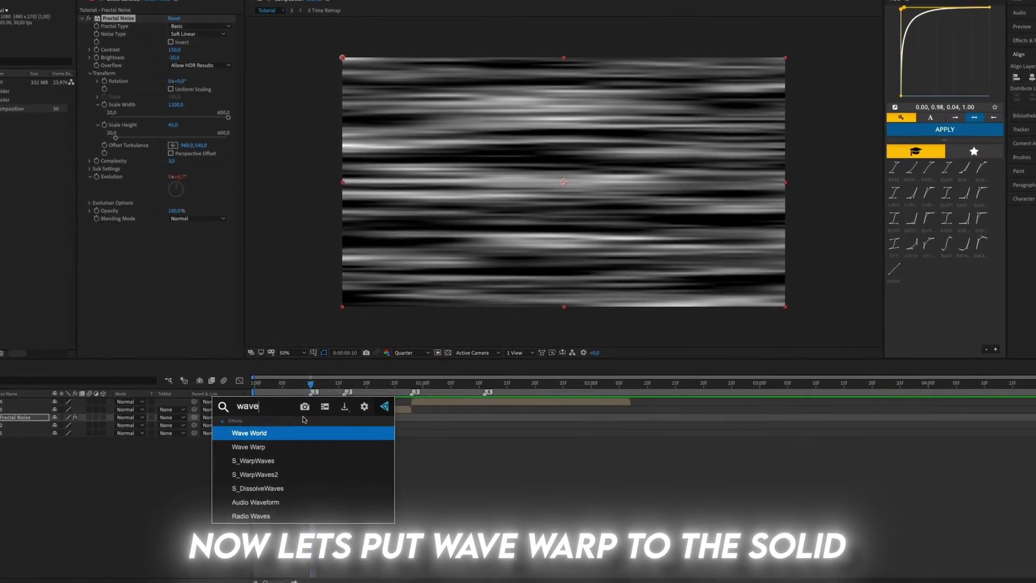
key("Down")
key("Return")
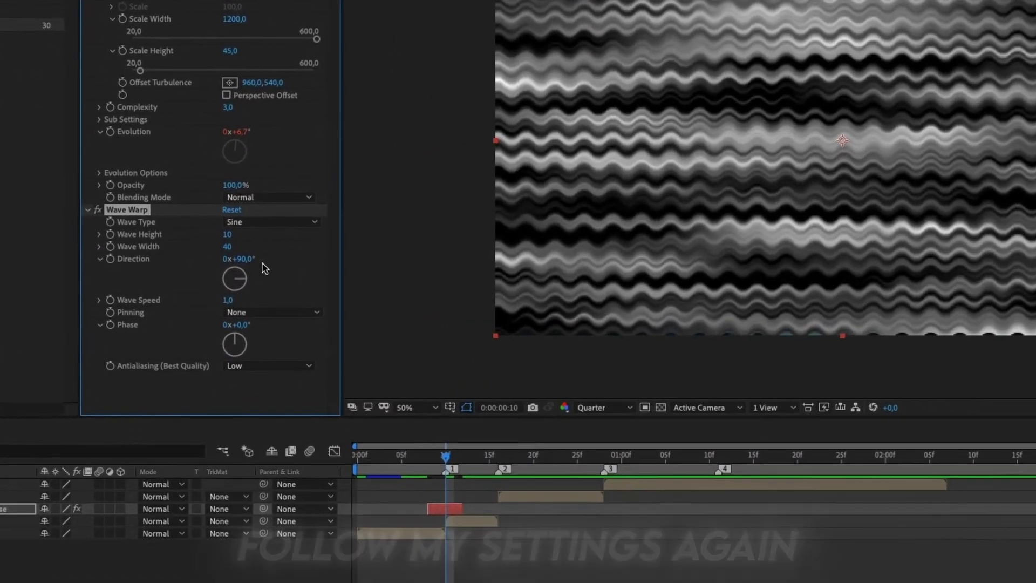
Set Wave Warp to Noise type, height 240, direction 0° and width 75.
left_click(243, 226)
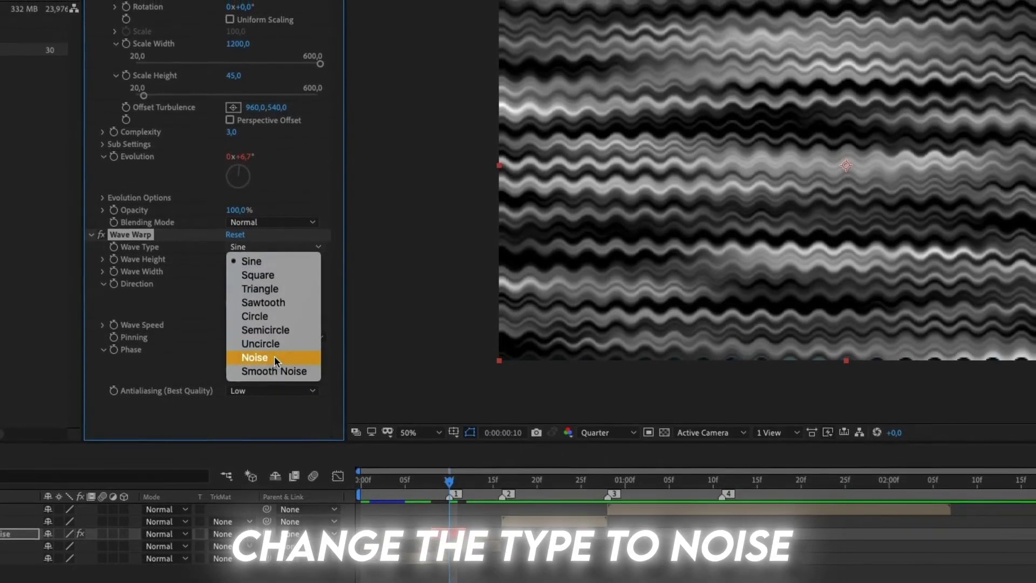
left_click(273, 351)
left_click(232, 262)
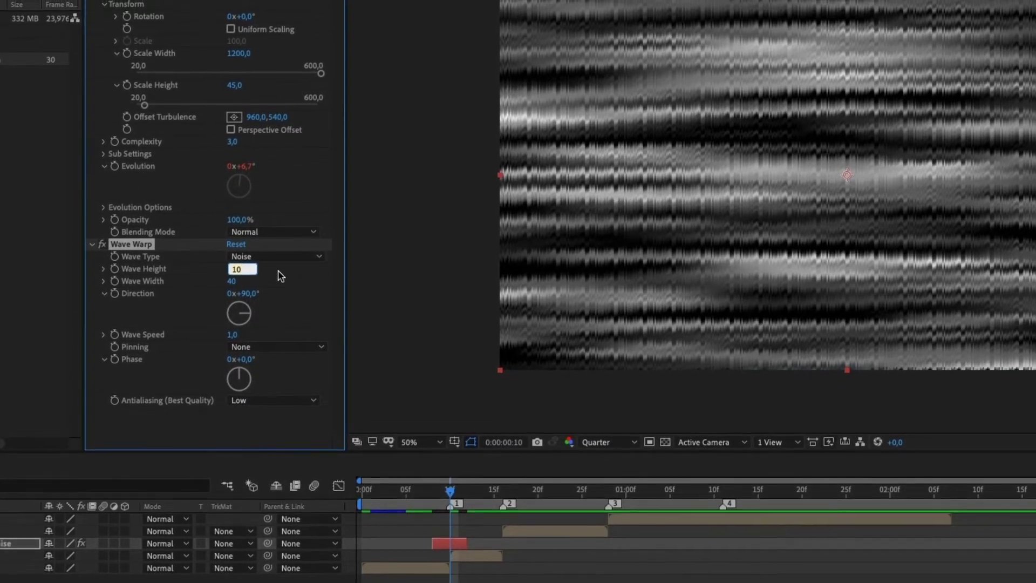
type("24")
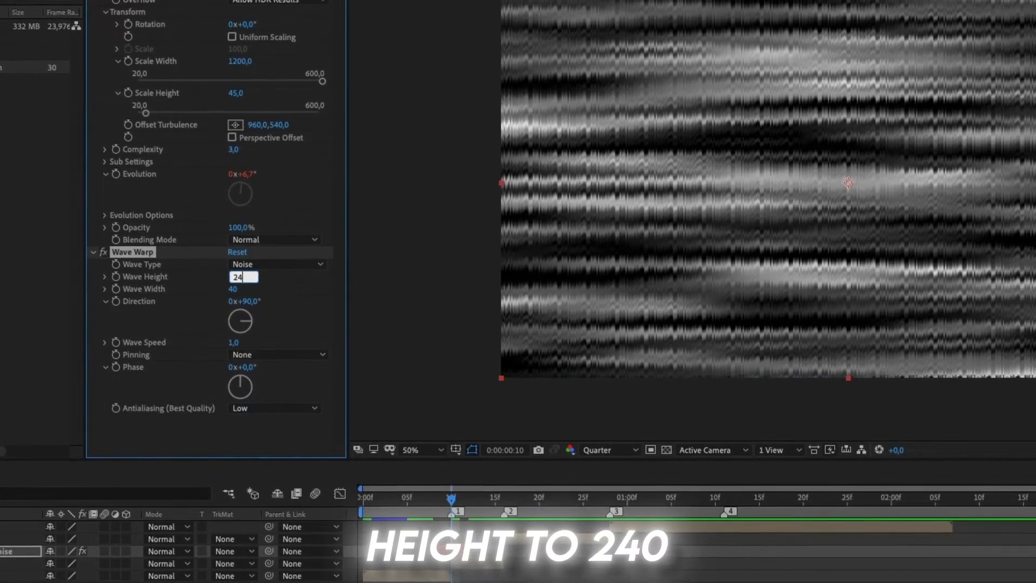
type("0")
key("Return")
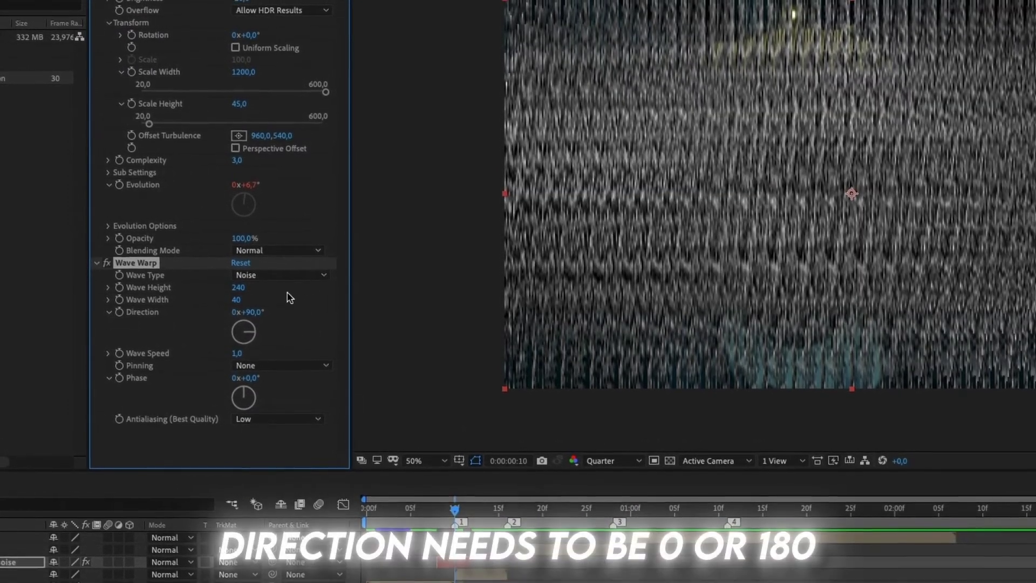
left_click(256, 313)
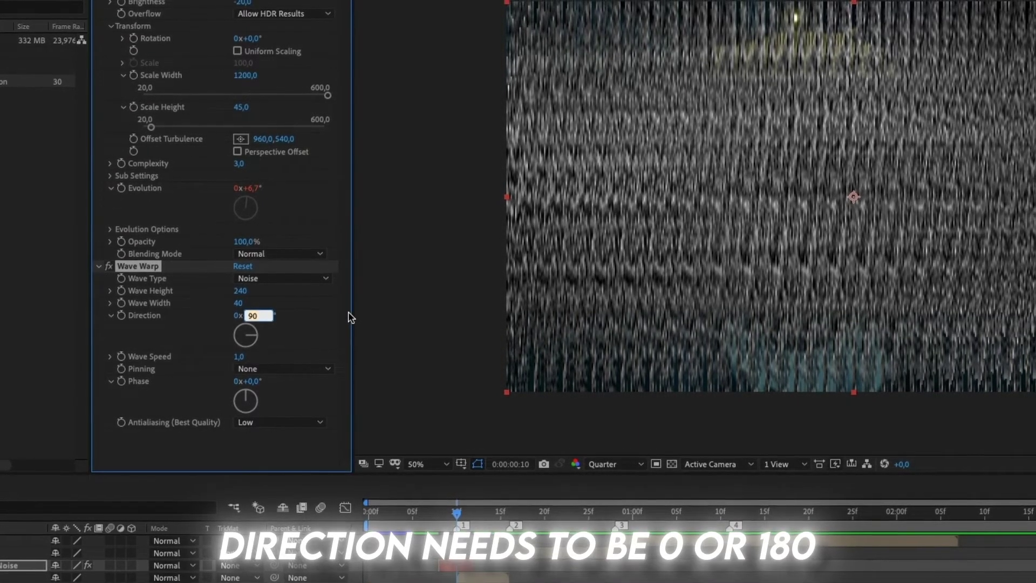
type("0")
key("Return")
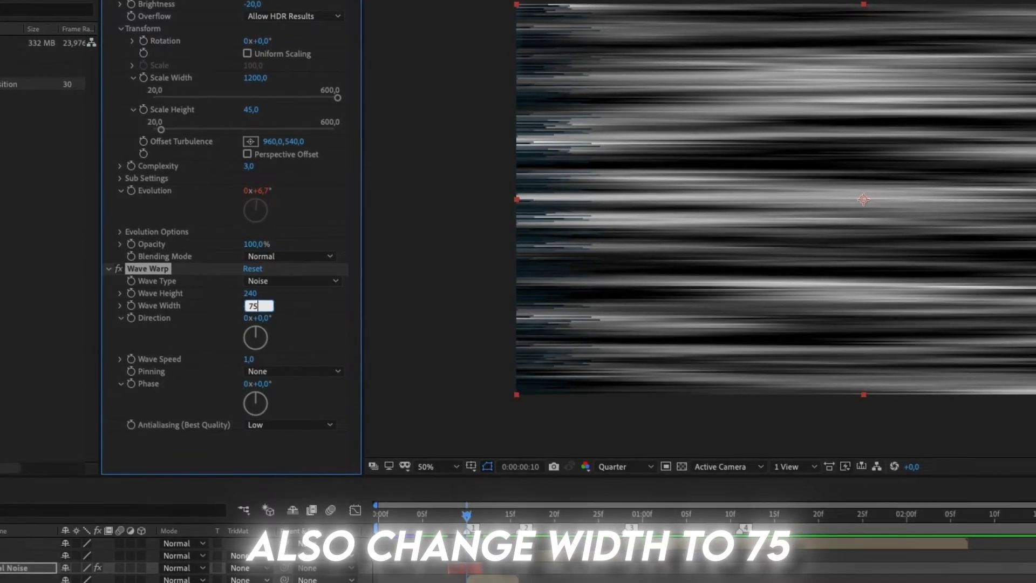
key("Return")
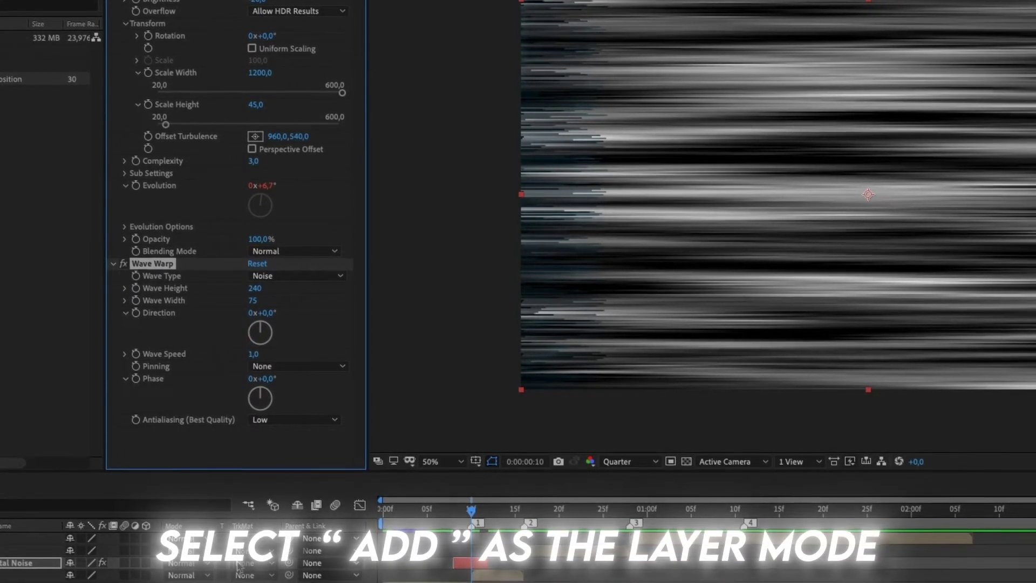
Switch the Fractal Noise layer's blending mode to Add.
left_click(188, 561)
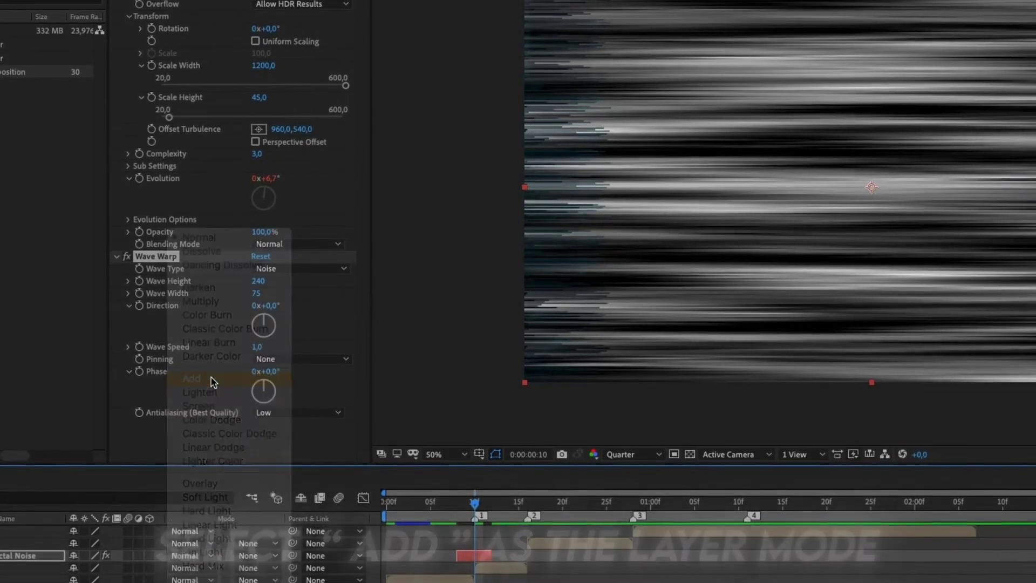
left_click(211, 379)
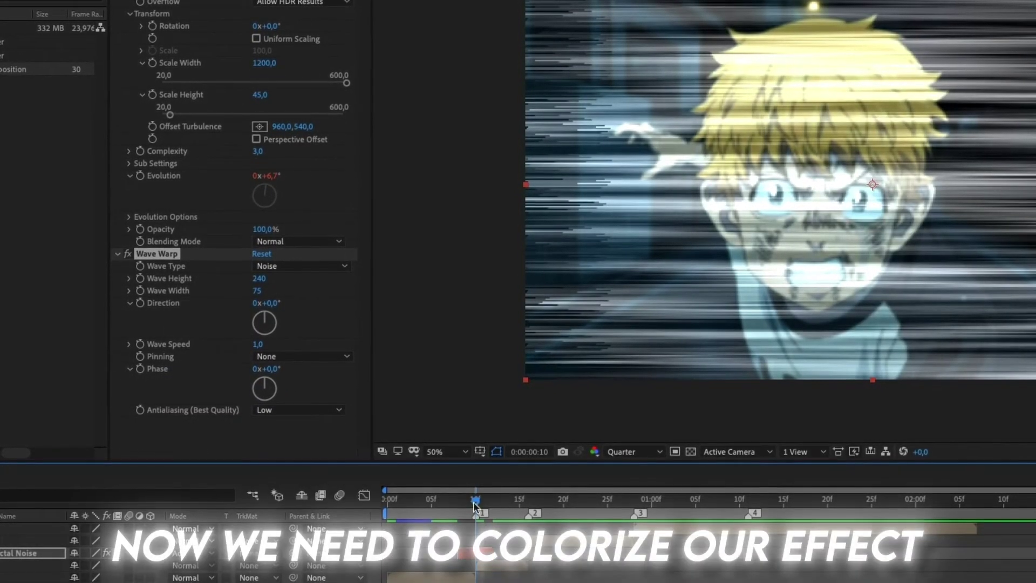
Apply the Tint effect to the noise layer.
key("ctrl+space")
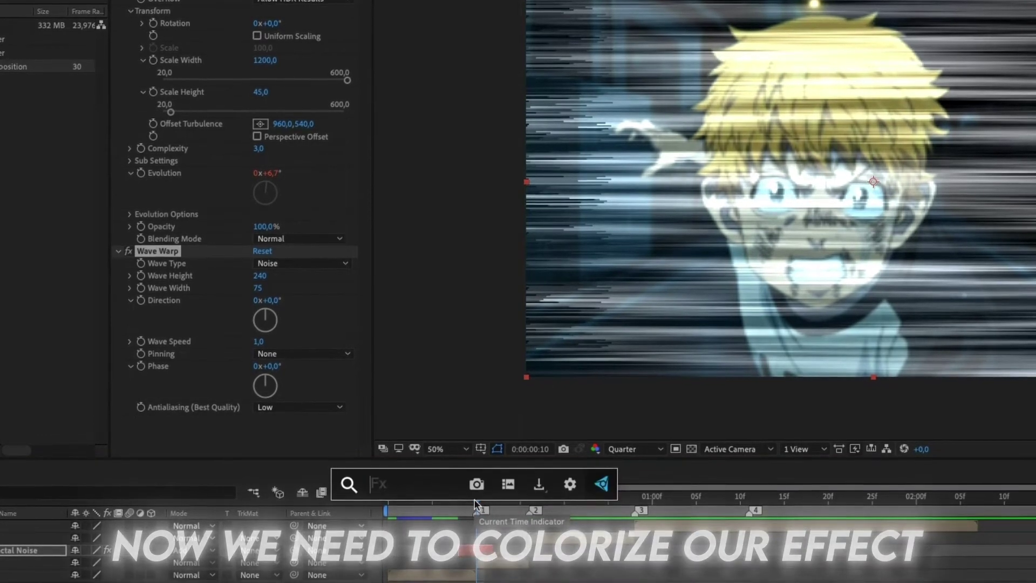
type("tin")
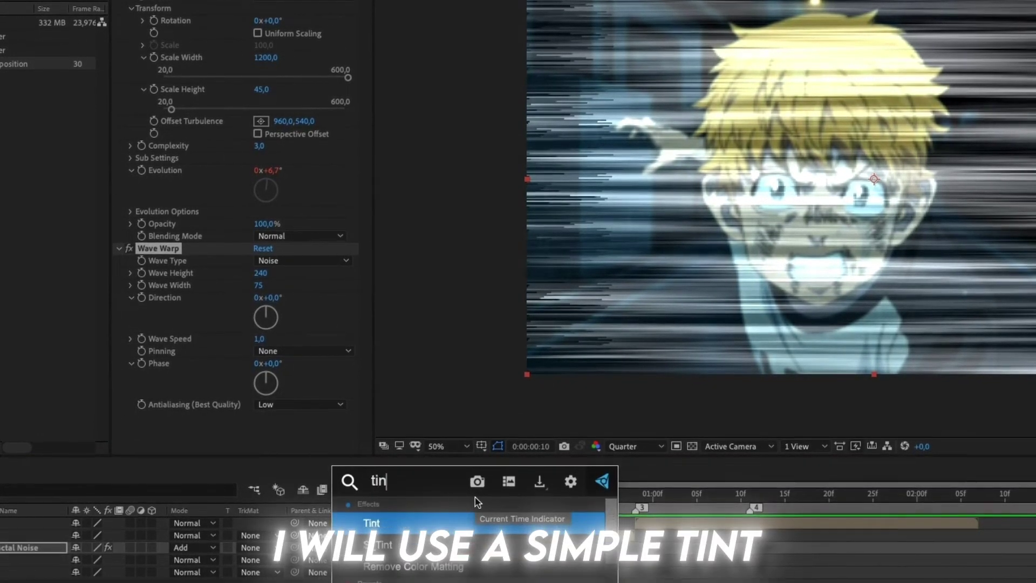
type("t")
key("Return")
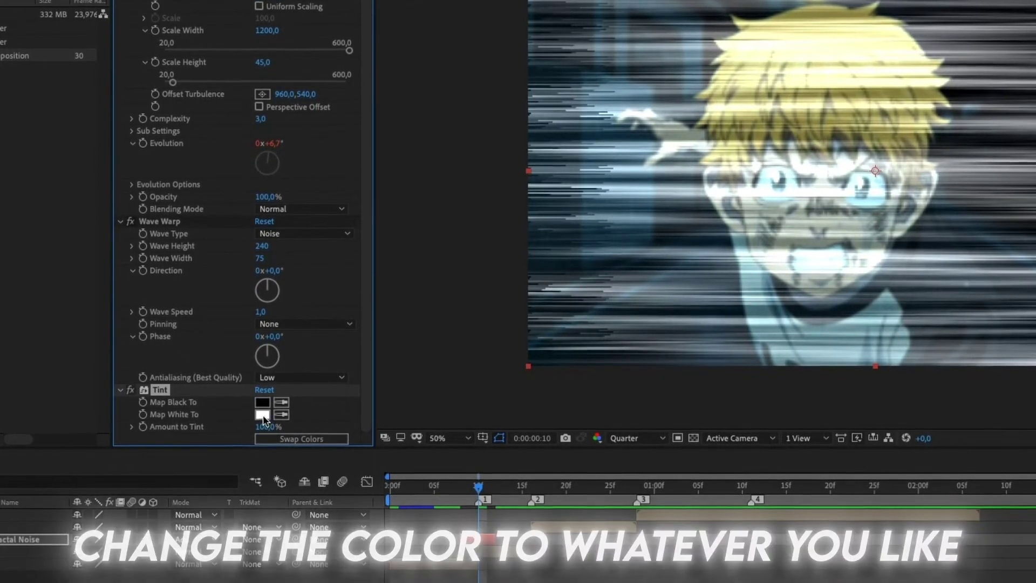
Set Tint's Map White To colour to a bright blue.
left_click(263, 416)
left_click_drag(308, 572, 312, 543)
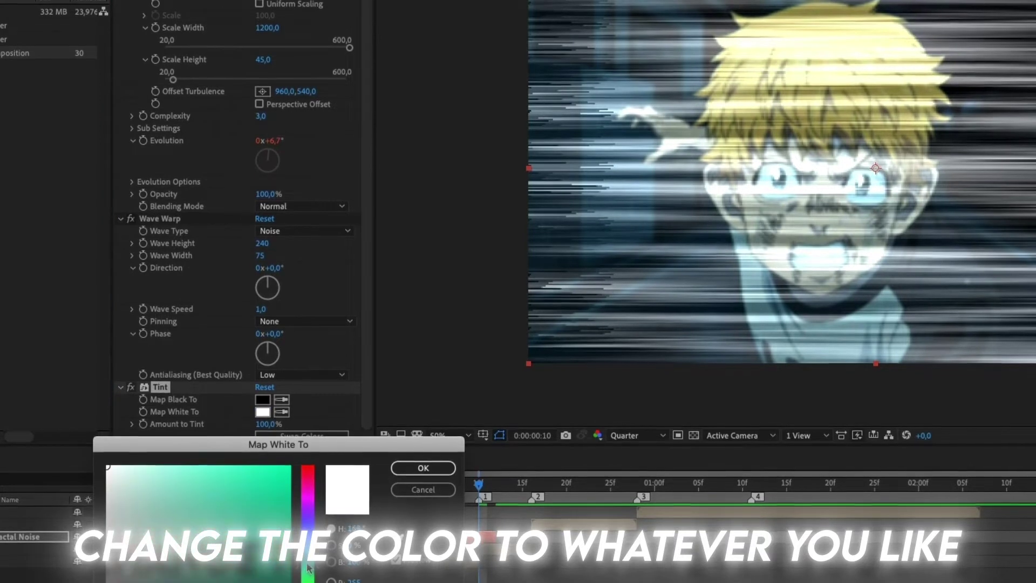
left_click(285, 462)
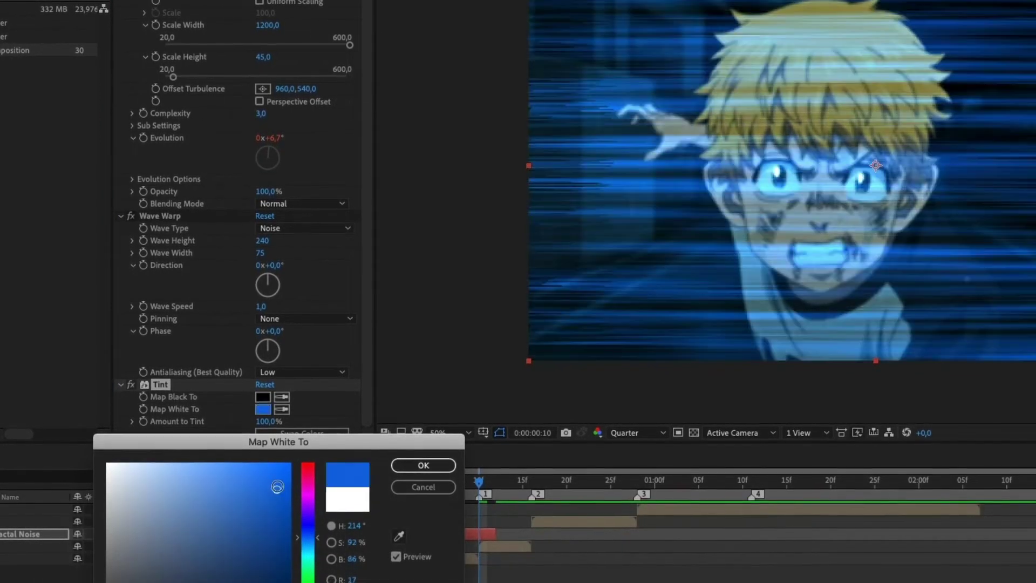
left_click_drag(285, 462, 259, 458)
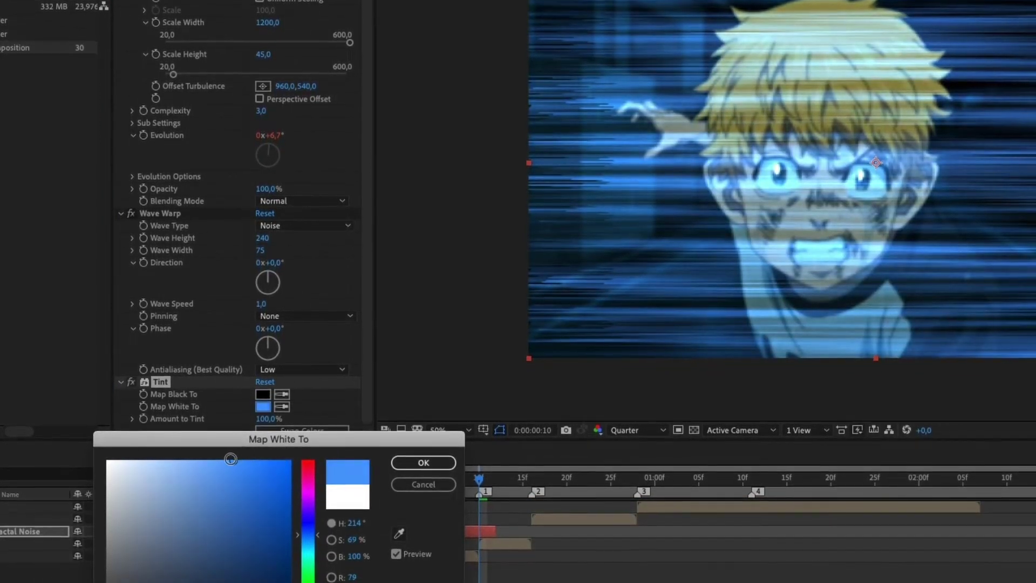
left_click(423, 462)
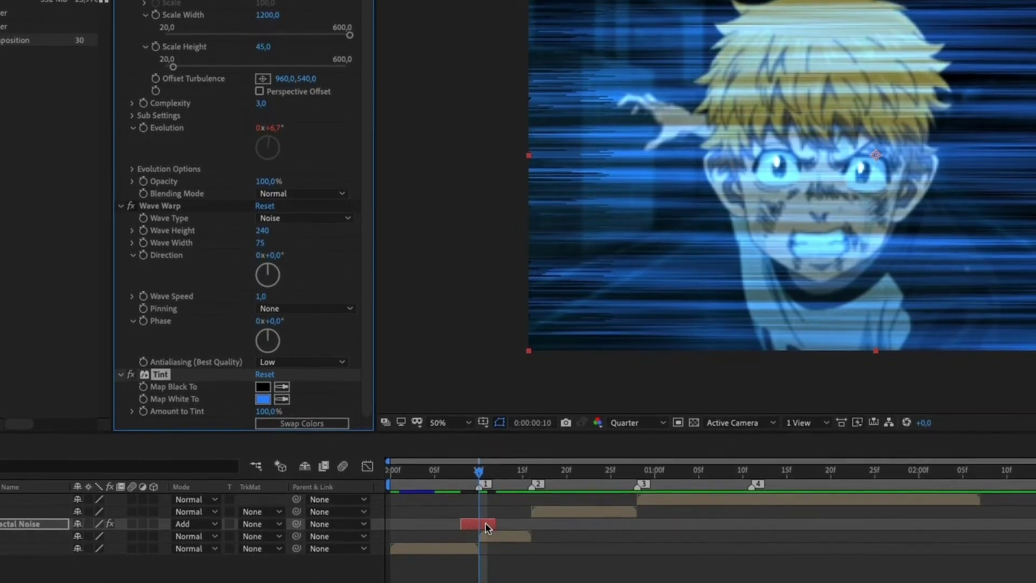
Add Deep Glow to the noise layer with radius 78 and exposure 0.25.
key("ctrl+space")
type("d")
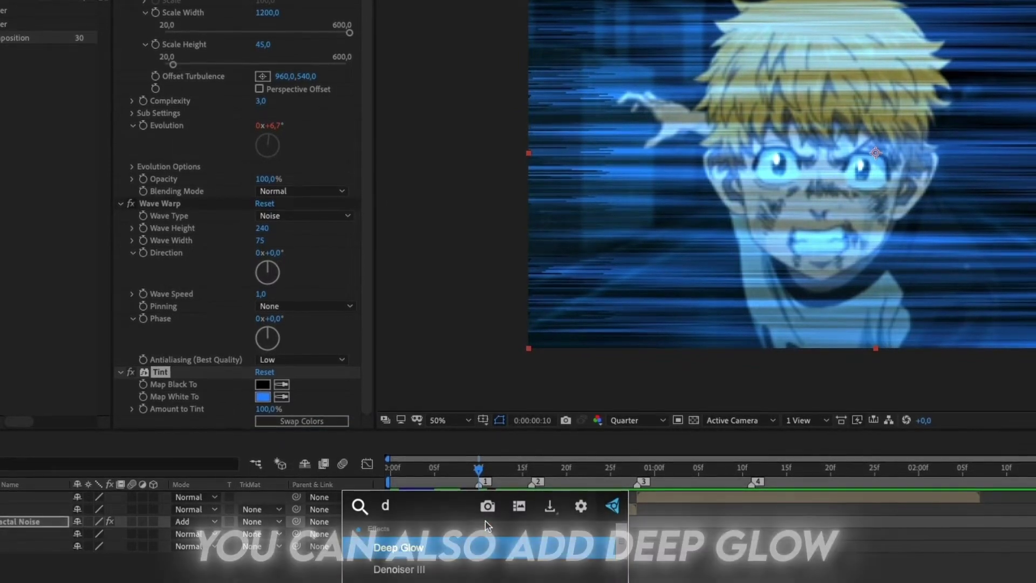
type("ee")
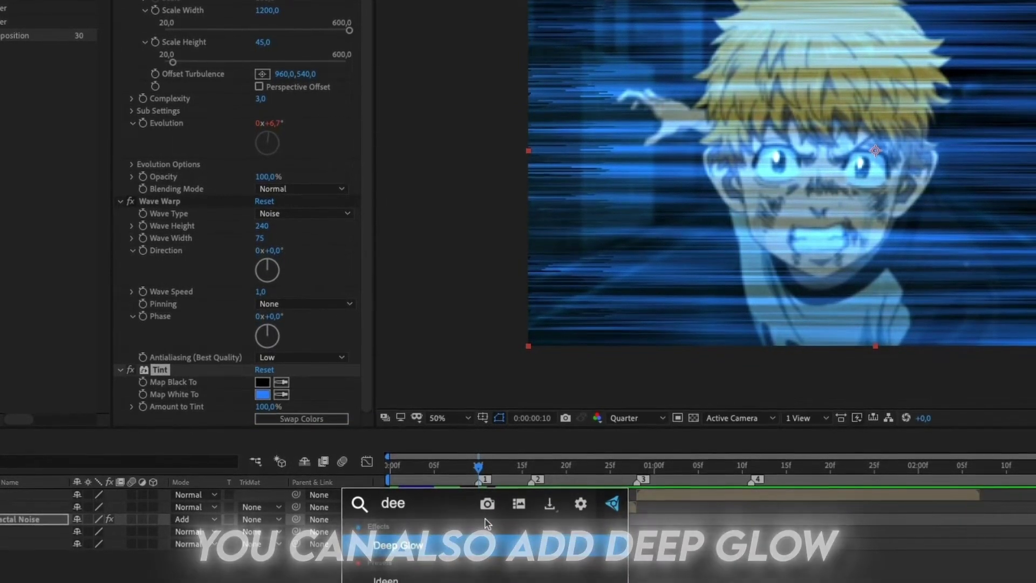
type("p")
key("Return")
type("100")
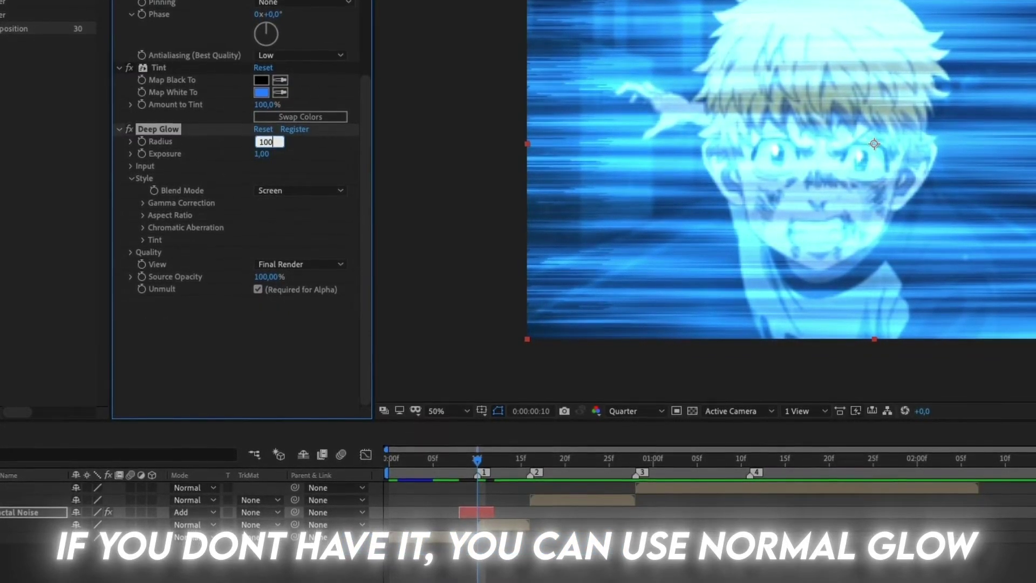
key("Return")
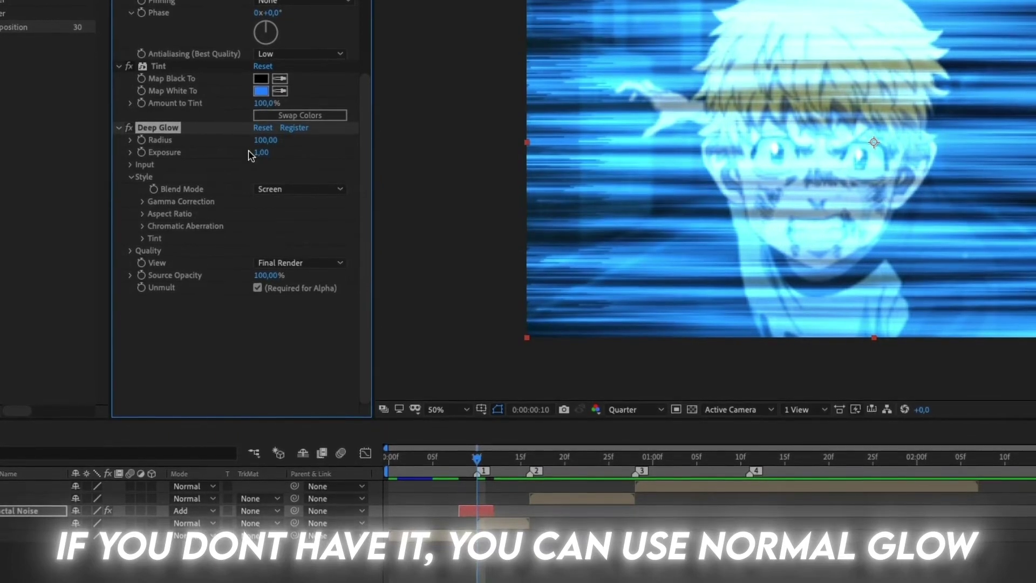
left_click_drag(259, 152, 243, 151)
left_click_drag(214, 151, 205, 151)
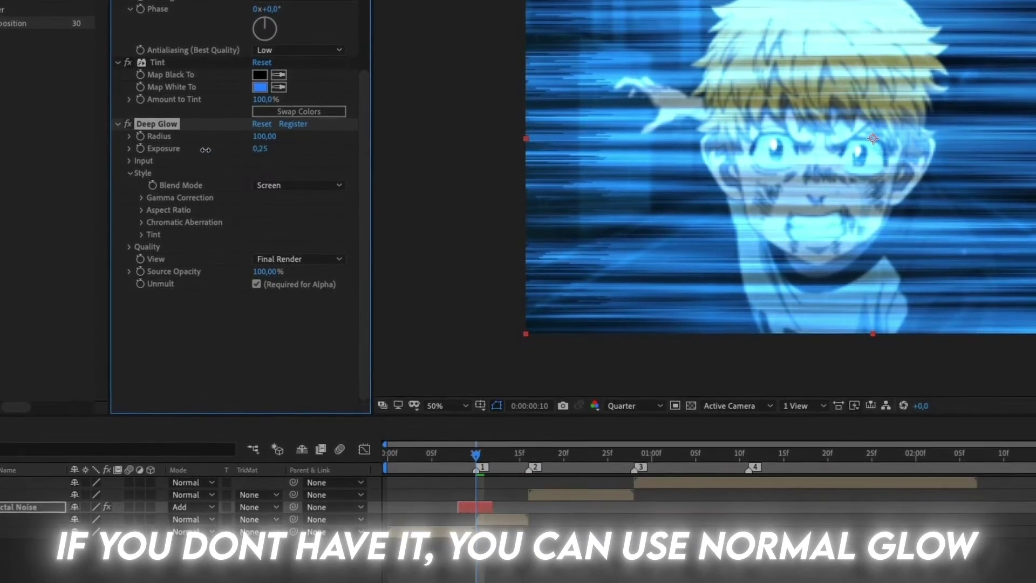
left_click_drag(267, 137, 251, 137)
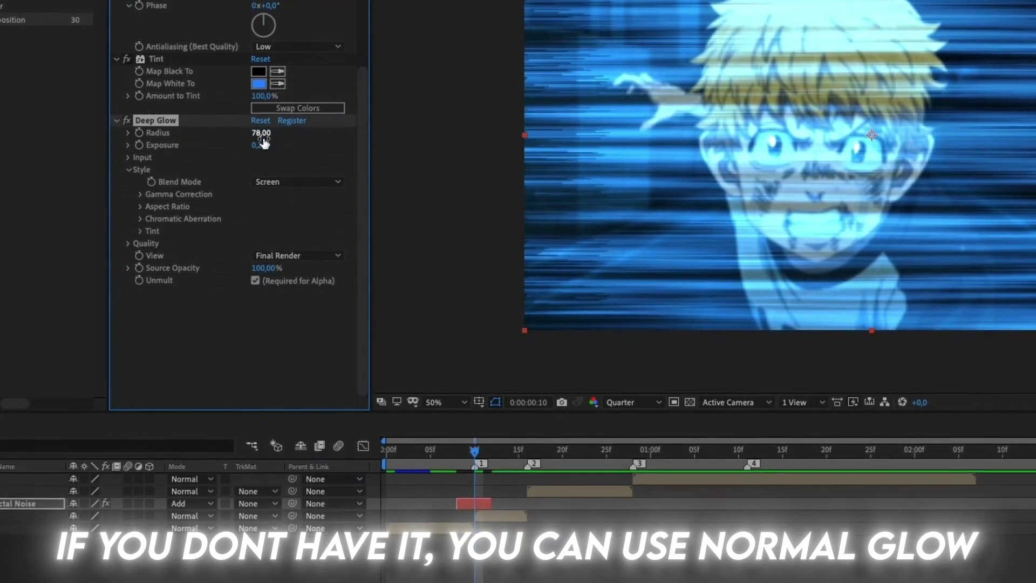
Set the viewer preview resolution to Half.
left_click(622, 402)
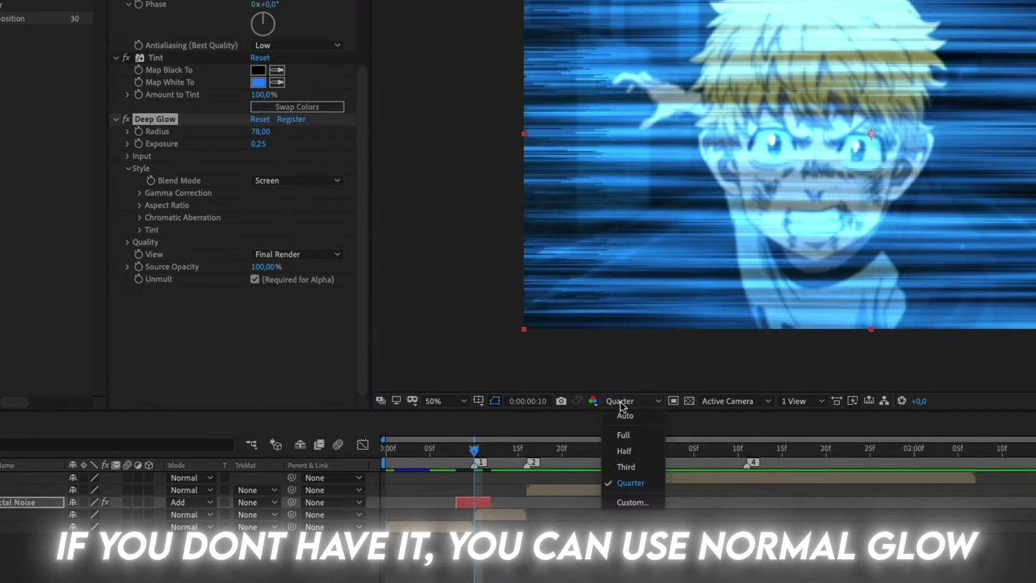
left_click(623, 451)
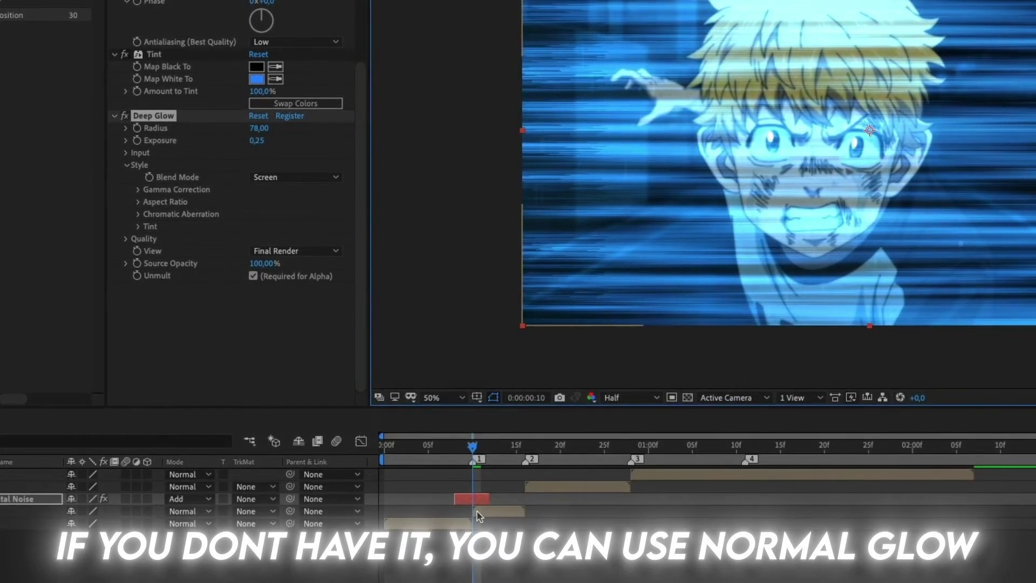
scroll(162, 119, "up", 5)
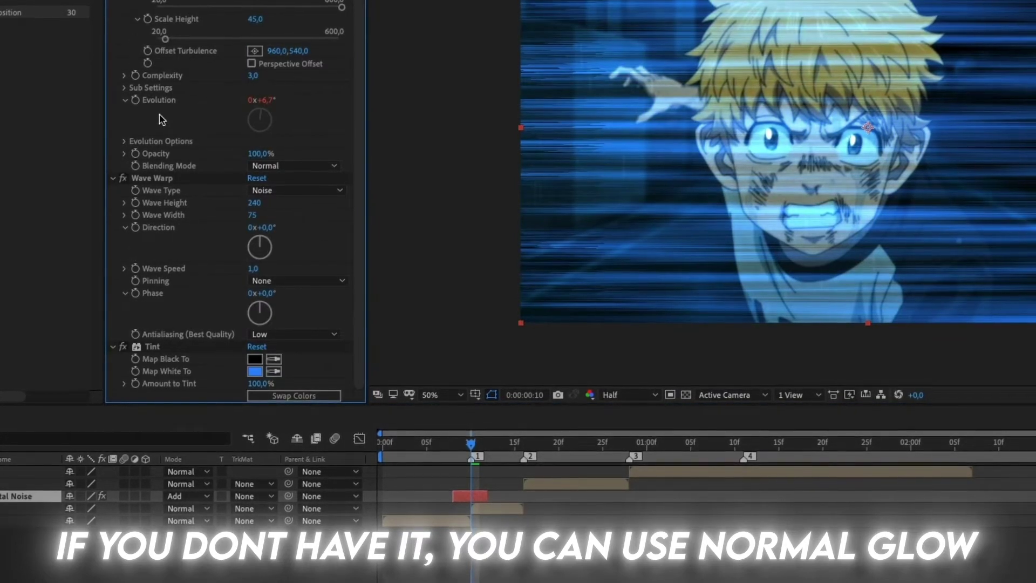
Add a standard Glow with Threshold 44.3%, Radius 42 and Intensity 1.4.
key("ctrl+space")
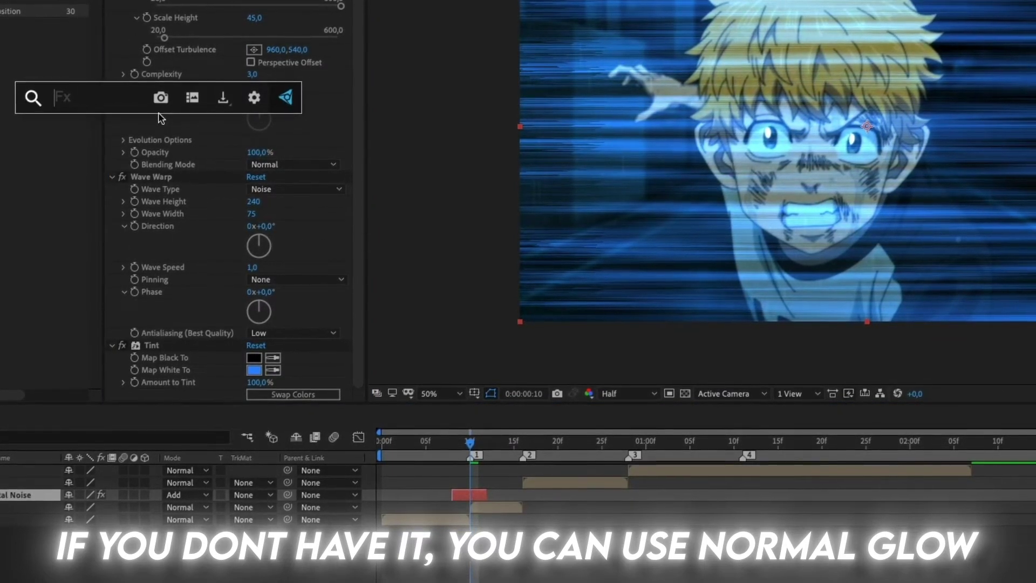
type("glow")
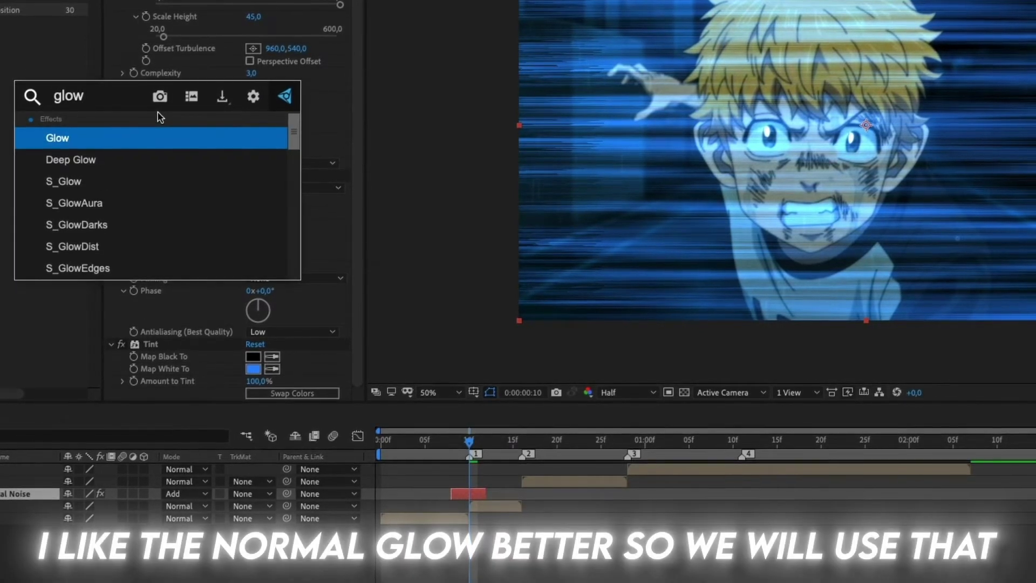
key("Return")
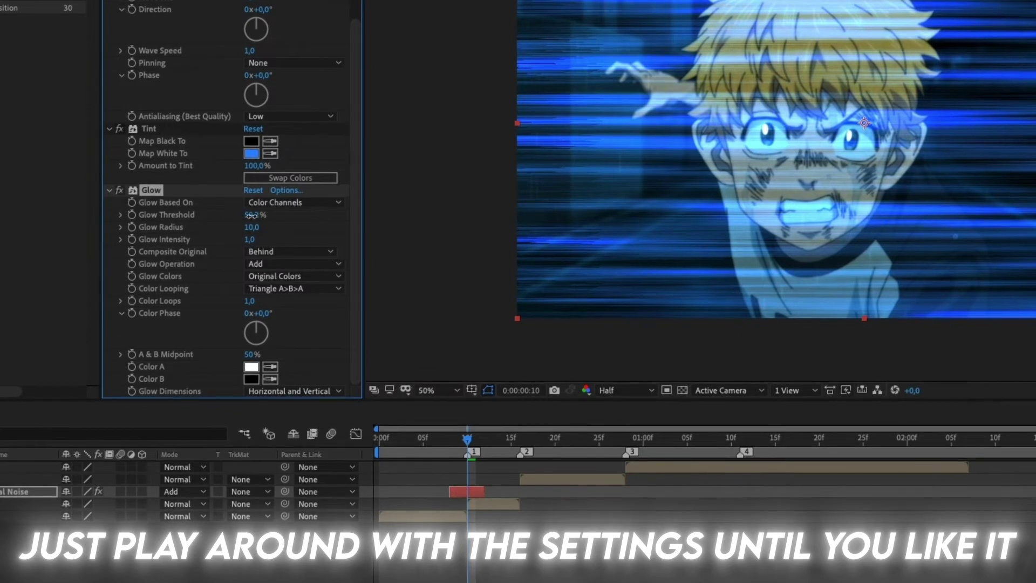
left_click_drag(220, 217, 230, 215)
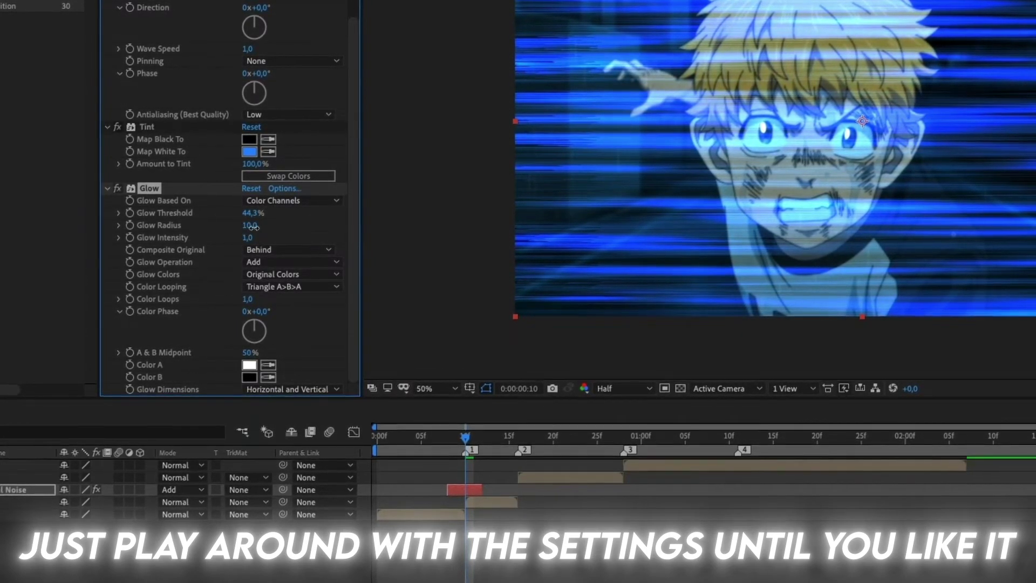
left_click_drag(254, 227, 274, 227)
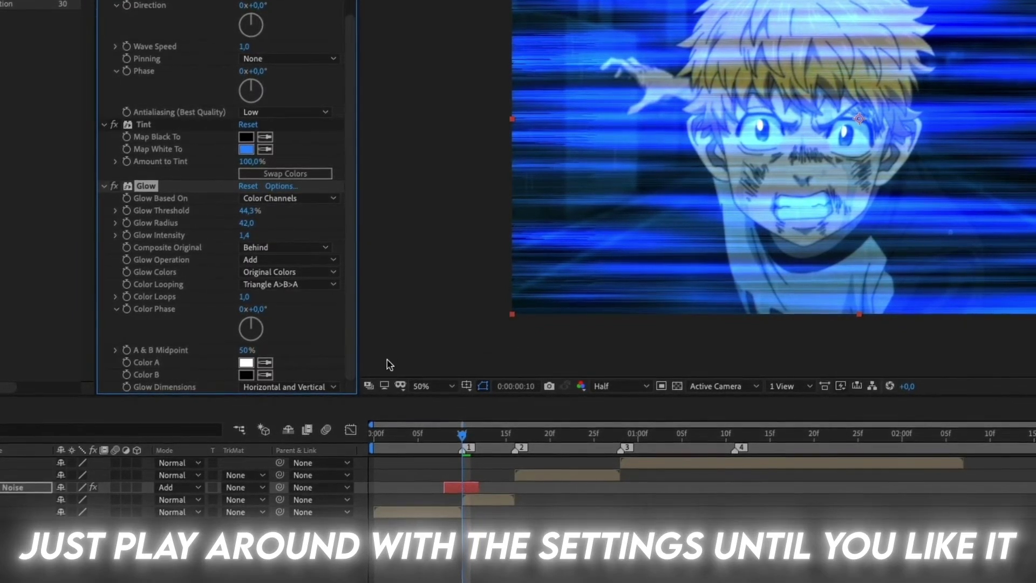
left_click(471, 499)
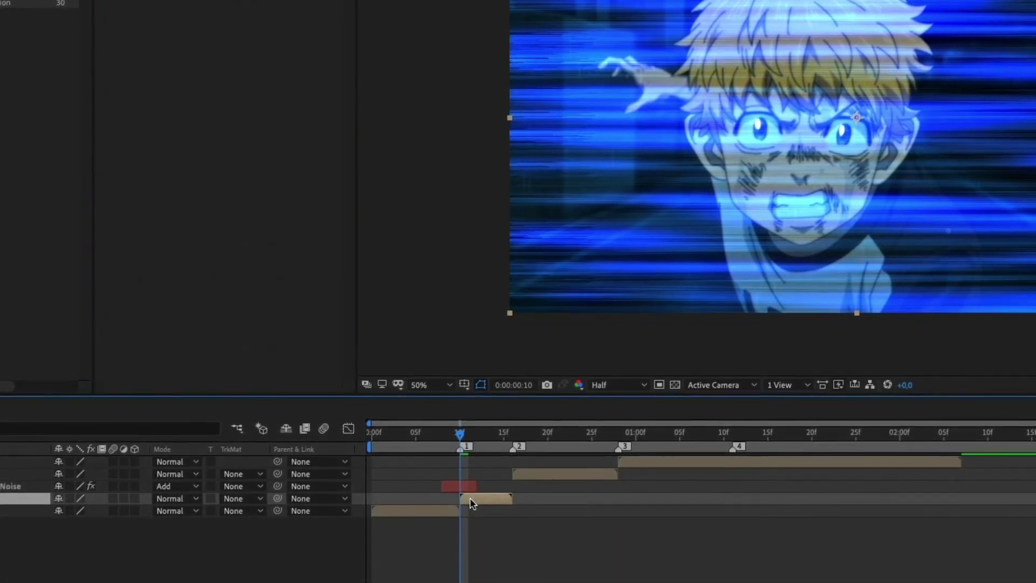
Create an adjustment layer above the clip and trim it to the transition's few frames.
key("ctrl+alt+y")
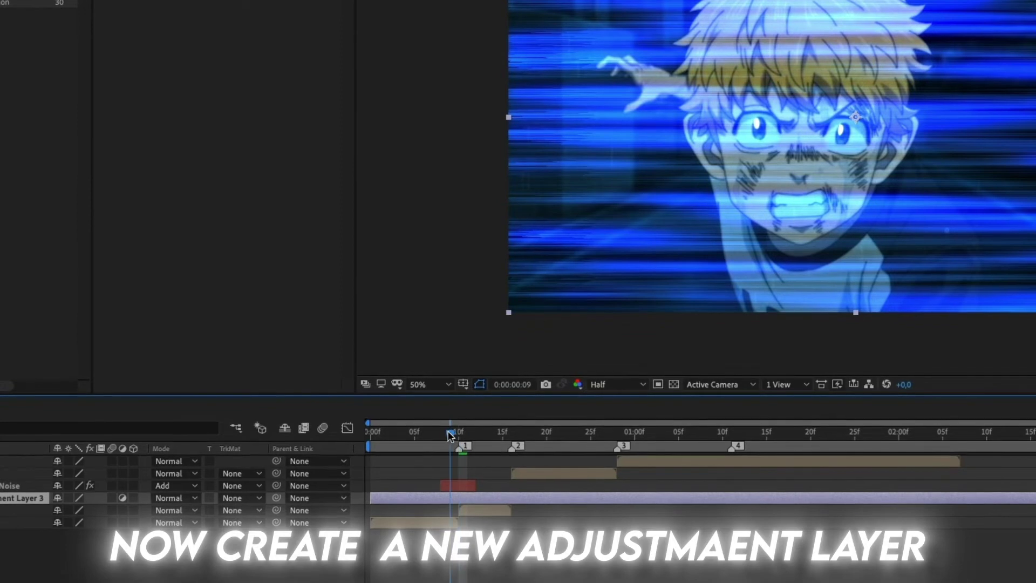
left_click_drag(450, 435, 442, 434)
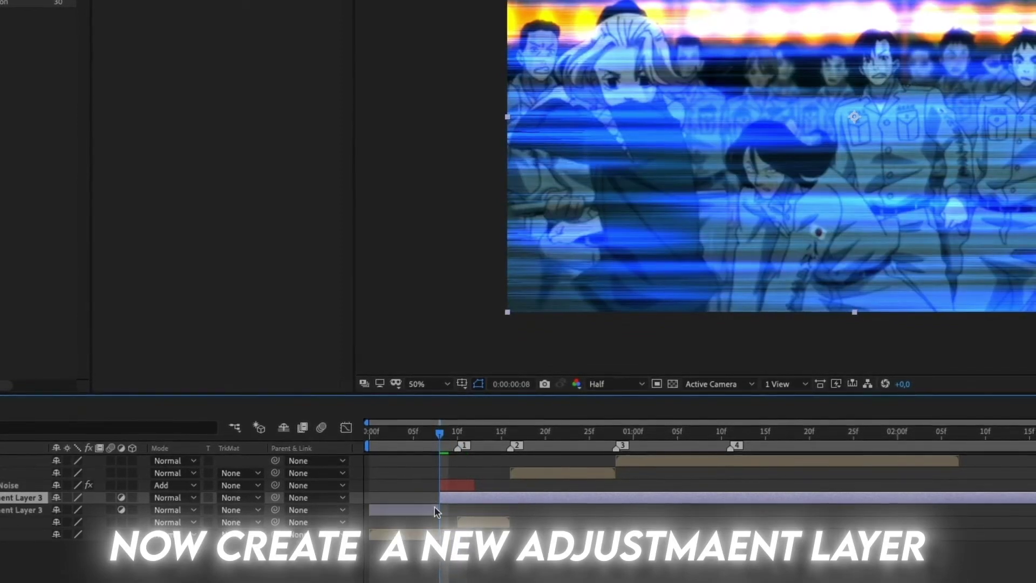
left_click(433, 510)
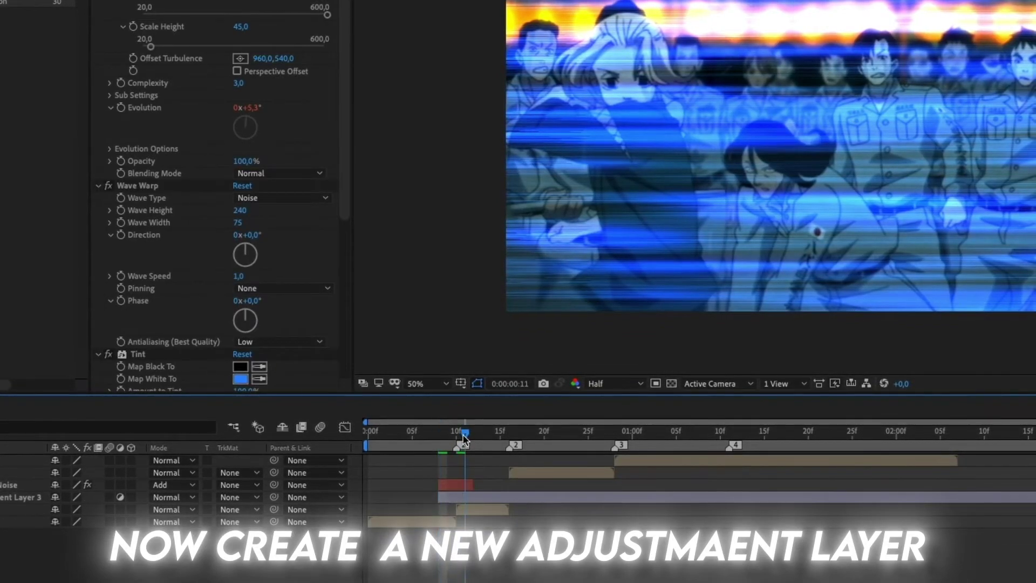
left_click_drag(461, 434, 472, 431)
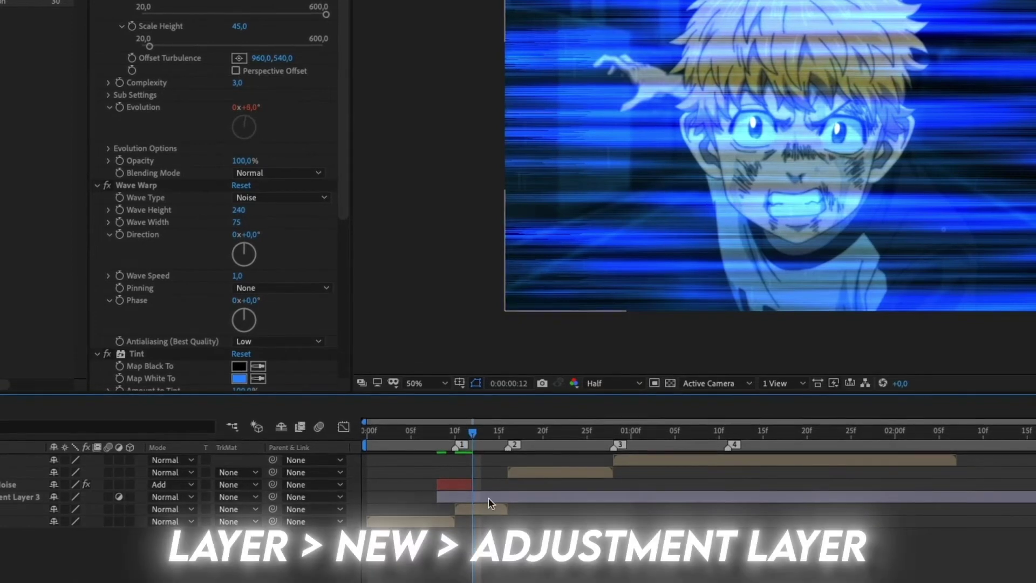
key("ctrl+shift+d")
key("ctrl+shift+e")
key("Delete")
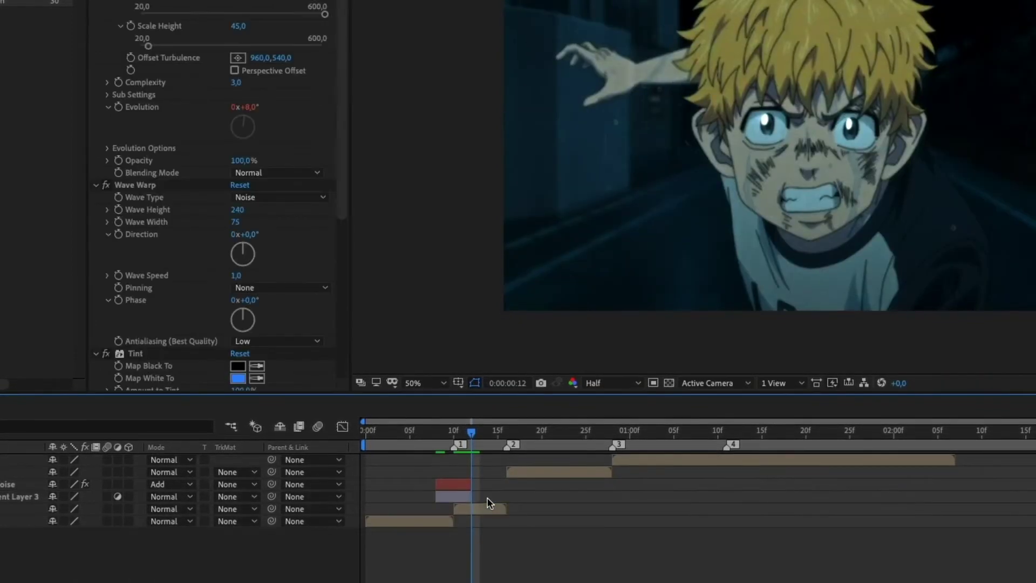
key("Page_Up")
key("Page_Up")
left_click(455, 494)
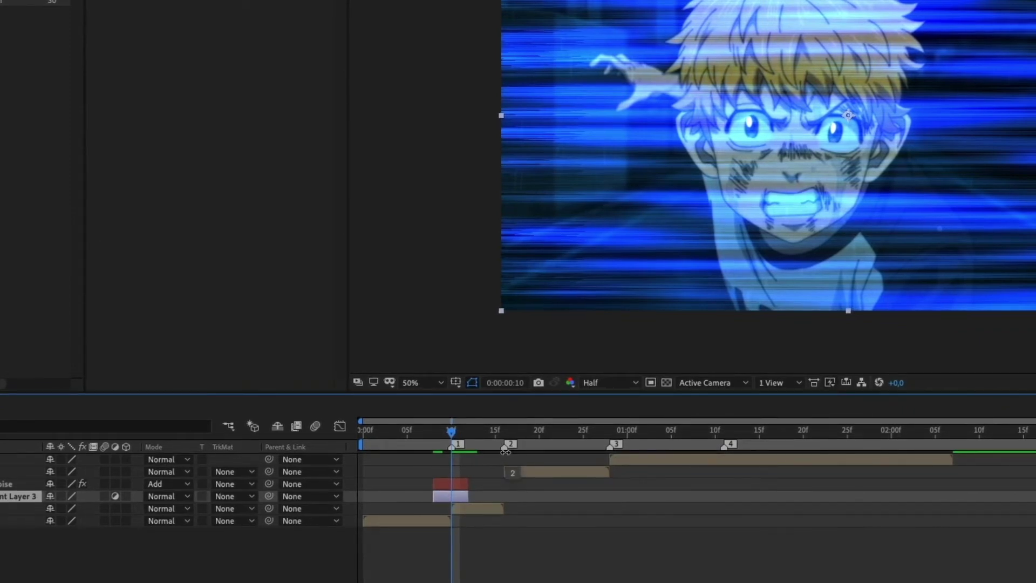
Add Find Edges with Invert ticked to Adjustment Layer 3, producing white outlines.
key("ctrl+space")
type("fin")
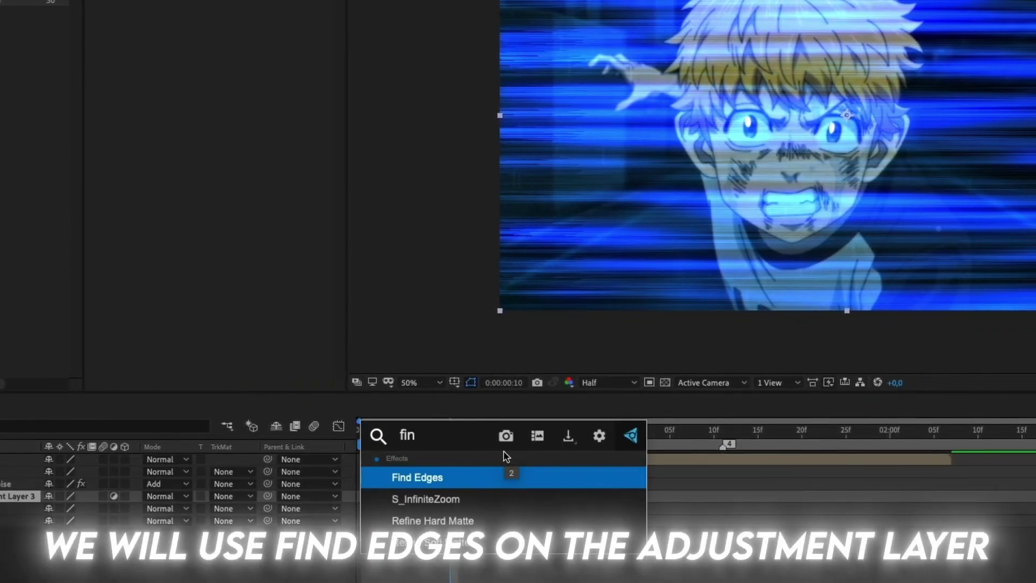
type("d")
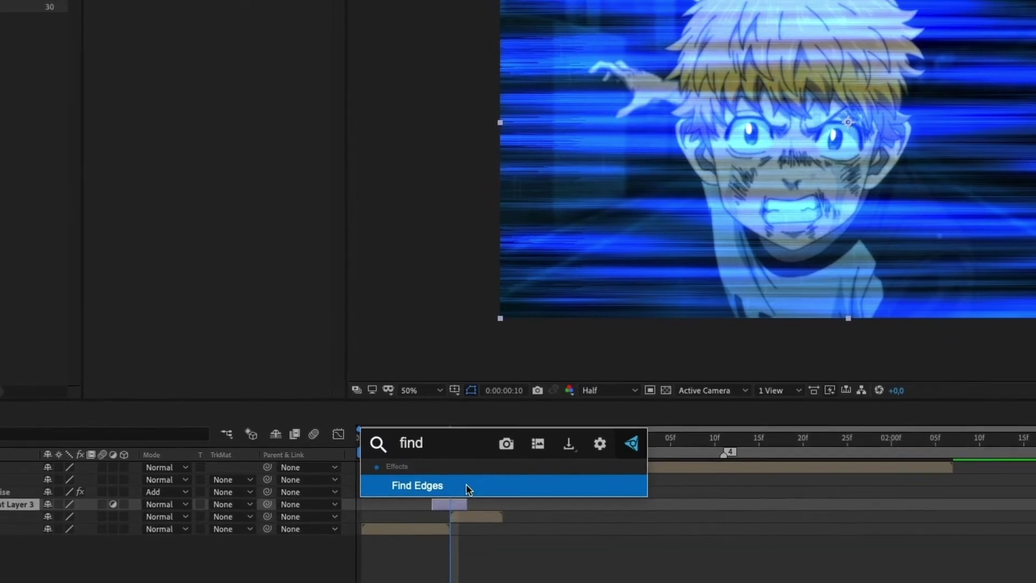
left_click(463, 477)
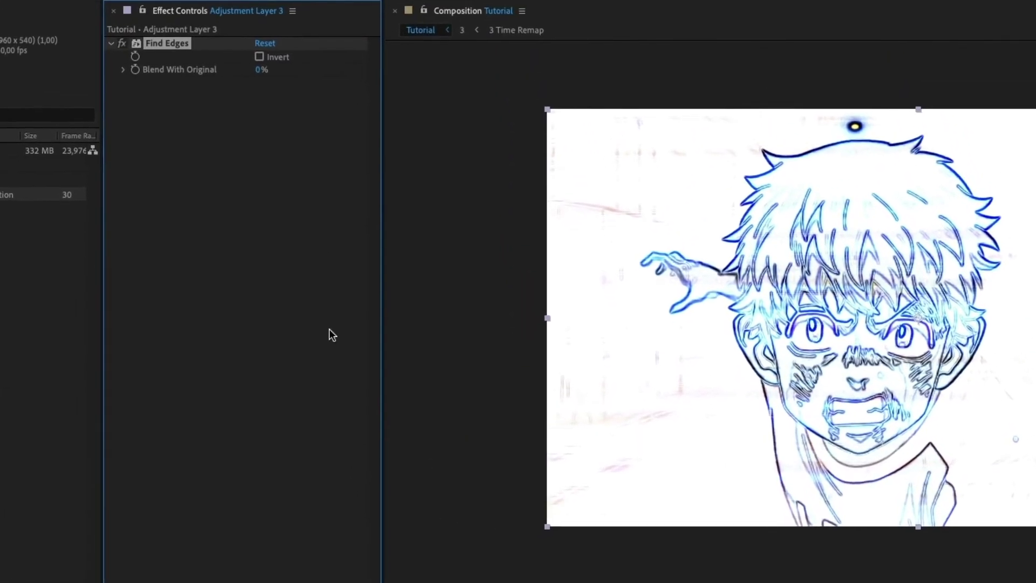
left_click(263, 64)
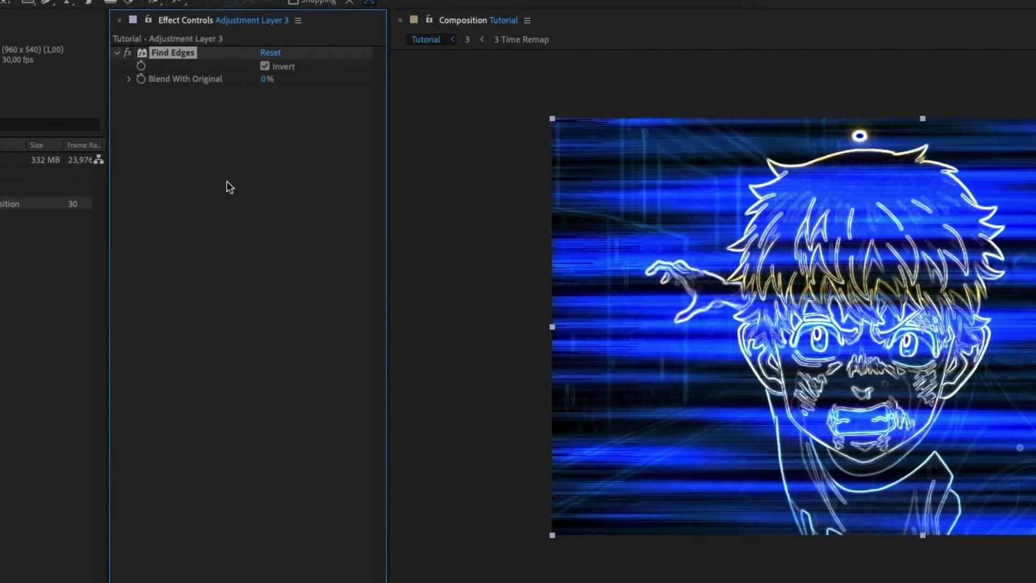
Add Glow to Adjustment Layer 3 with Threshold 50.2%, Radius 30 and Intensity 1.3.
key("ctrl+space")
type("glo")
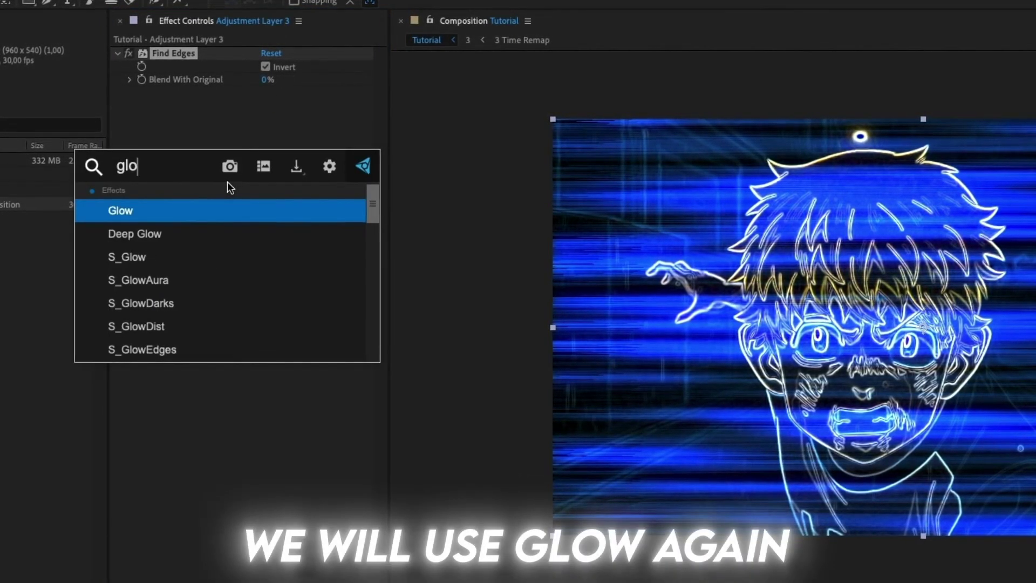
type("w")
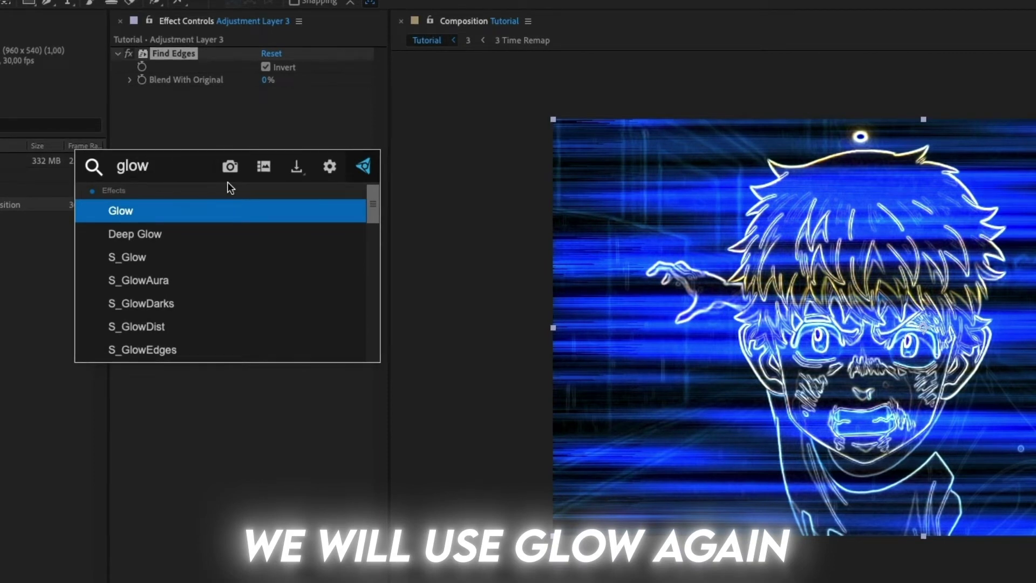
key("Return")
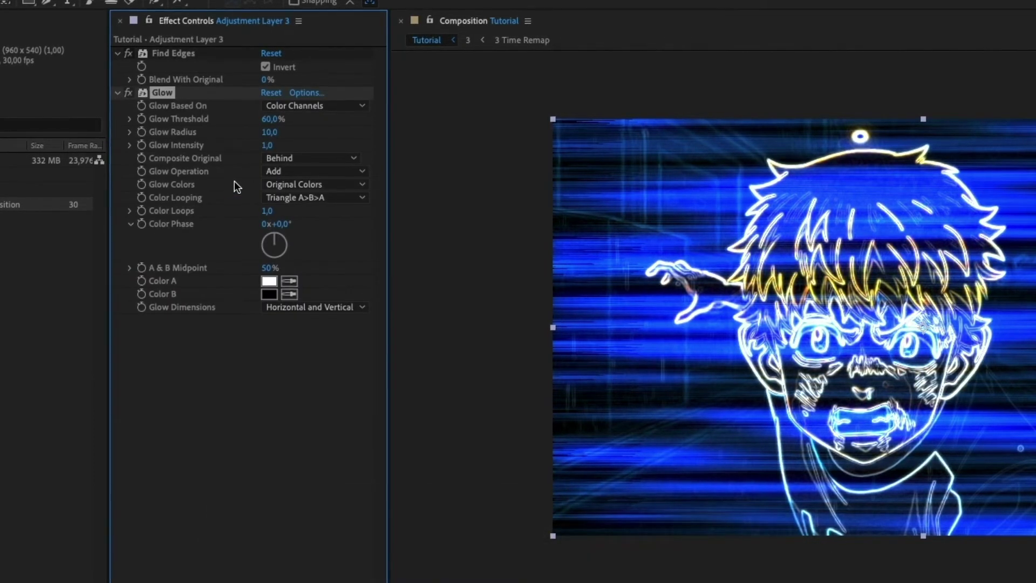
left_click_drag(258, 120, 279, 139)
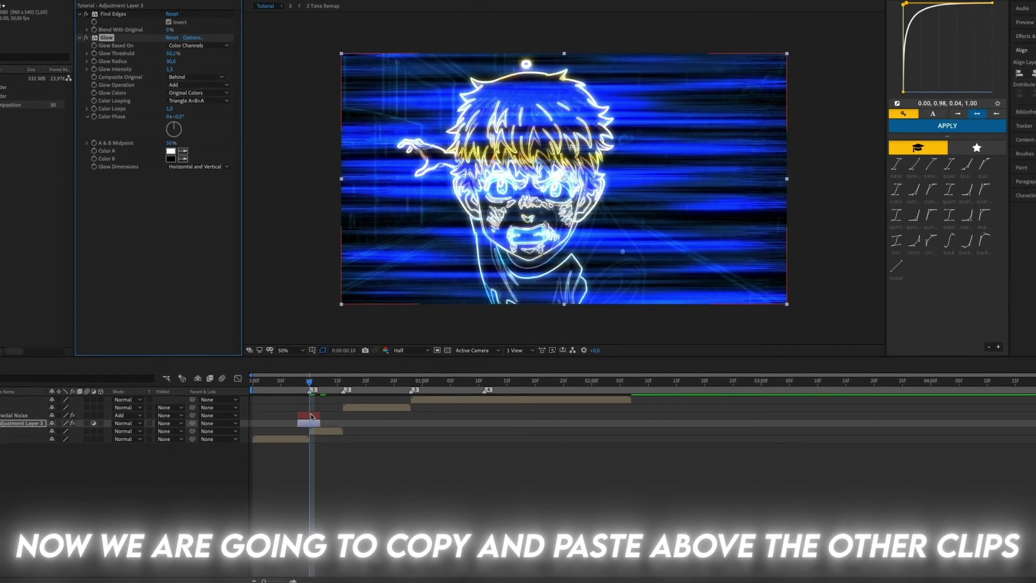
Copy and paste the Fractal Noise and Adjustment Layer 3 pair, moving the copies to the next cut.
left_click(311, 417)
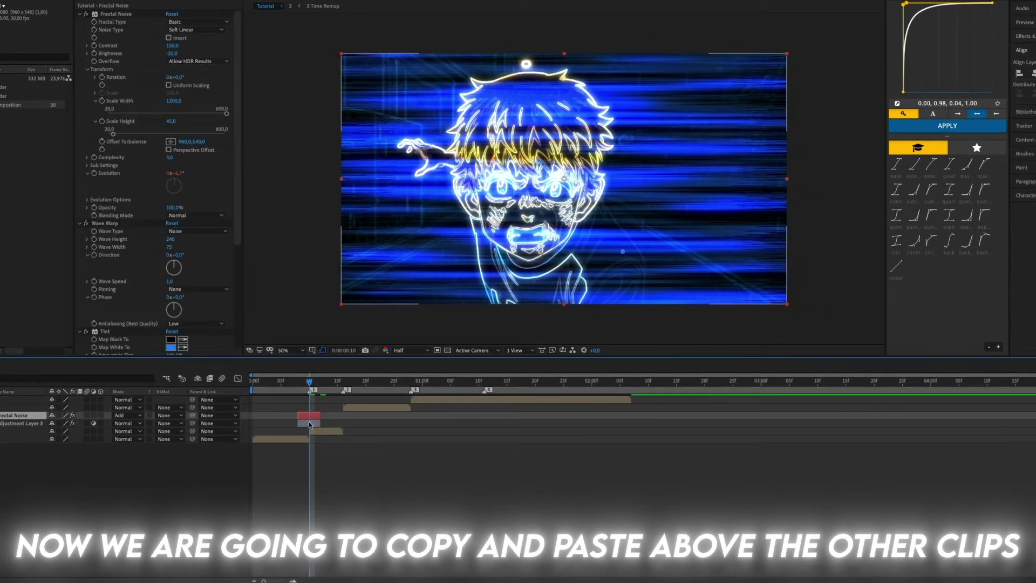
left_click(309, 422, "shift")
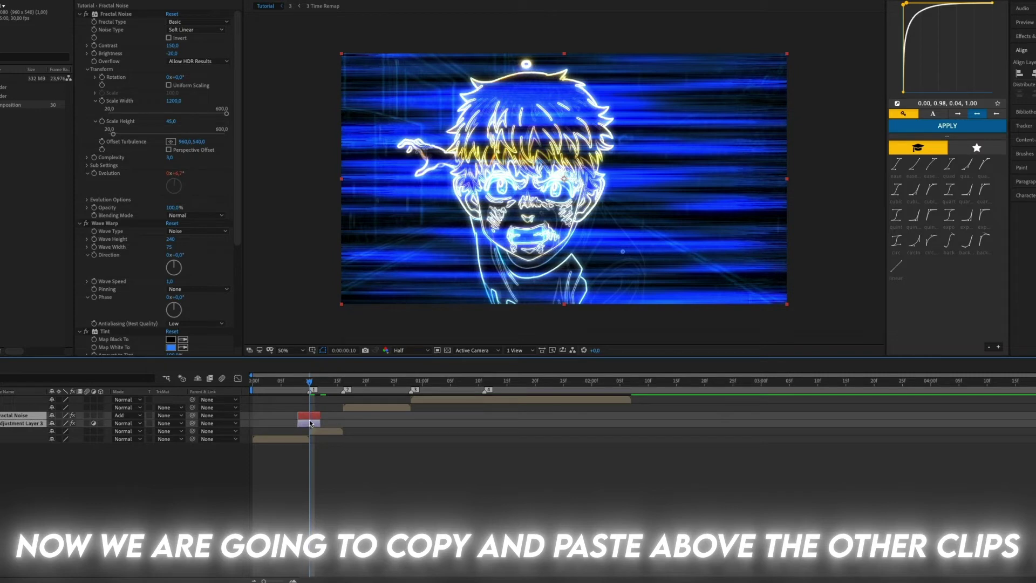
key("ctrl+c")
key("ctrl+v")
left_click_drag(312, 411, 346, 411)
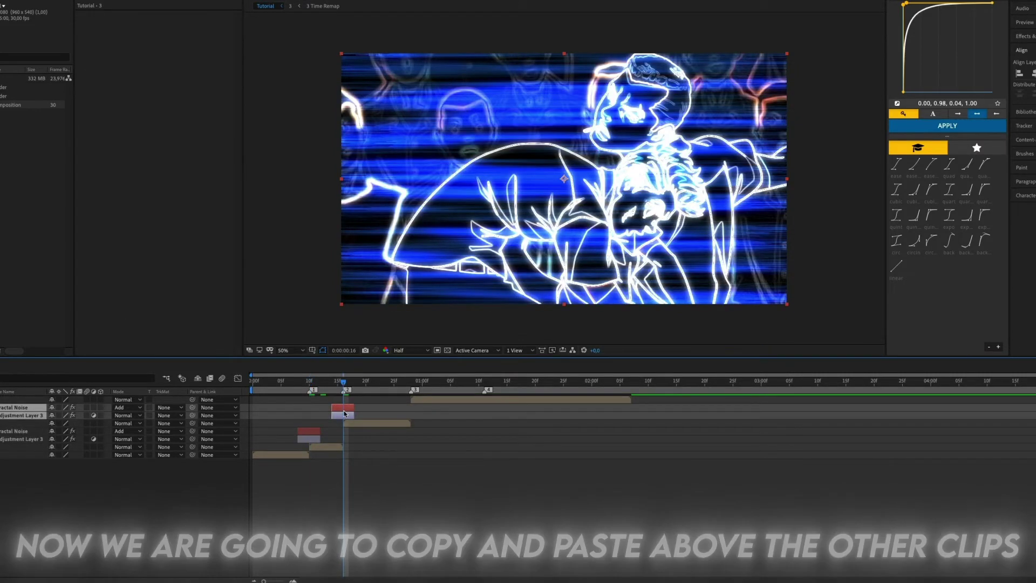
left_click(349, 408)
Change the copied Fractal Noise's Tint Map White To purple (BA46ED).
scroll(178, 247, "down", 2)
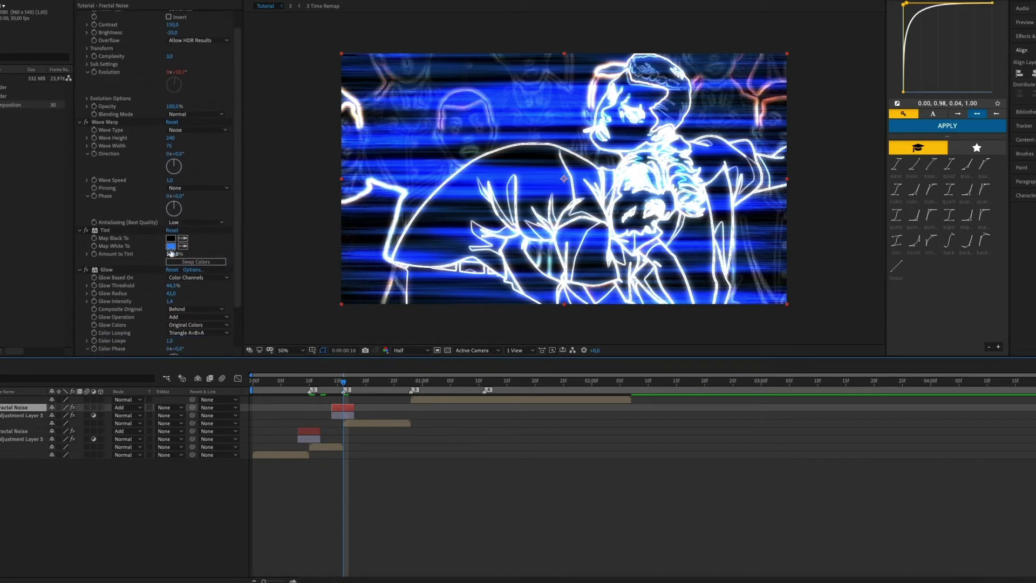
left_click(171, 246)
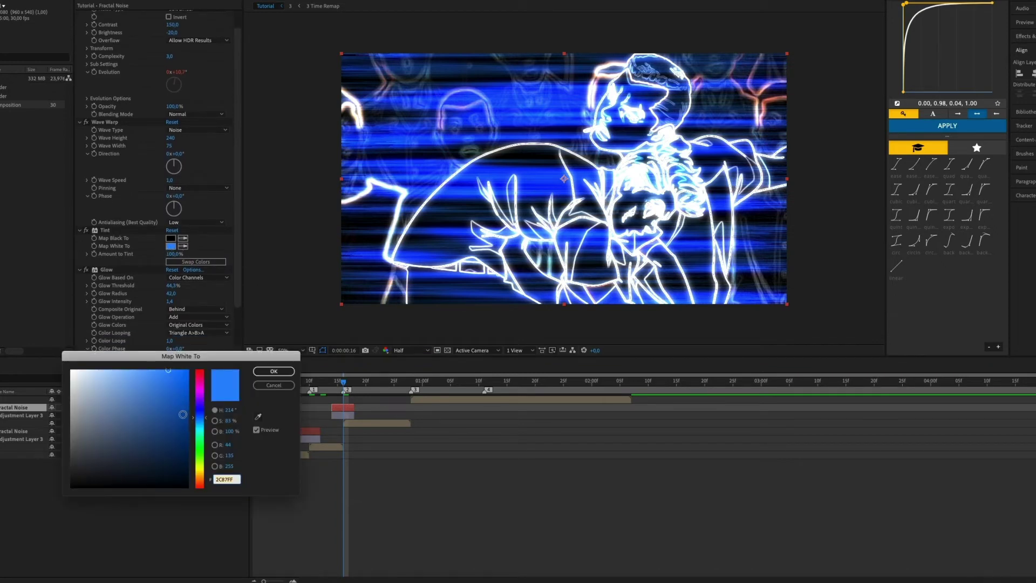
mouse_move(201, 424)
left_mouse_down()
mouse_move(204, 391)
mouse_move(153, 379)
left_mouse_up()
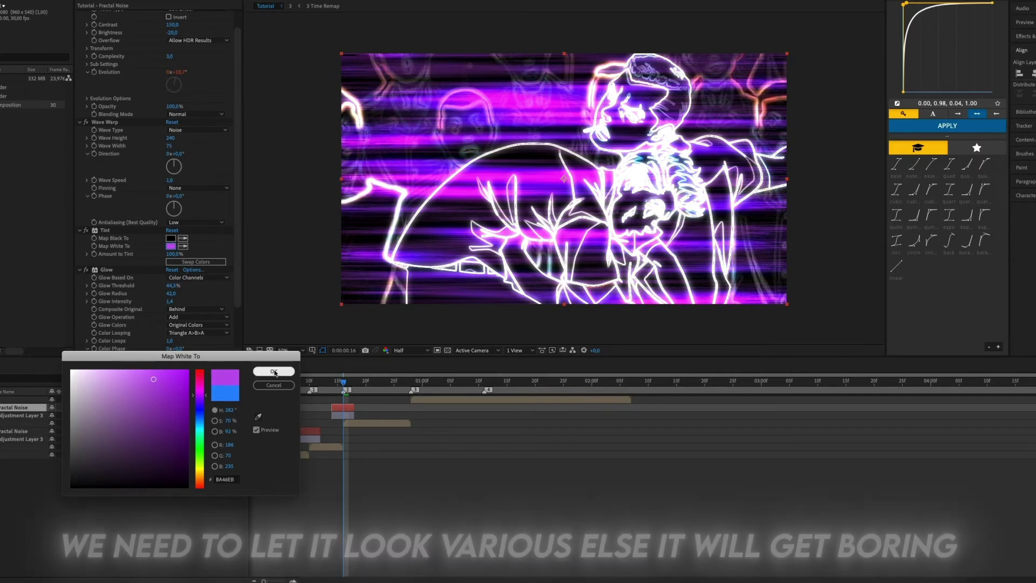
left_click(274, 372)
left_click(336, 415)
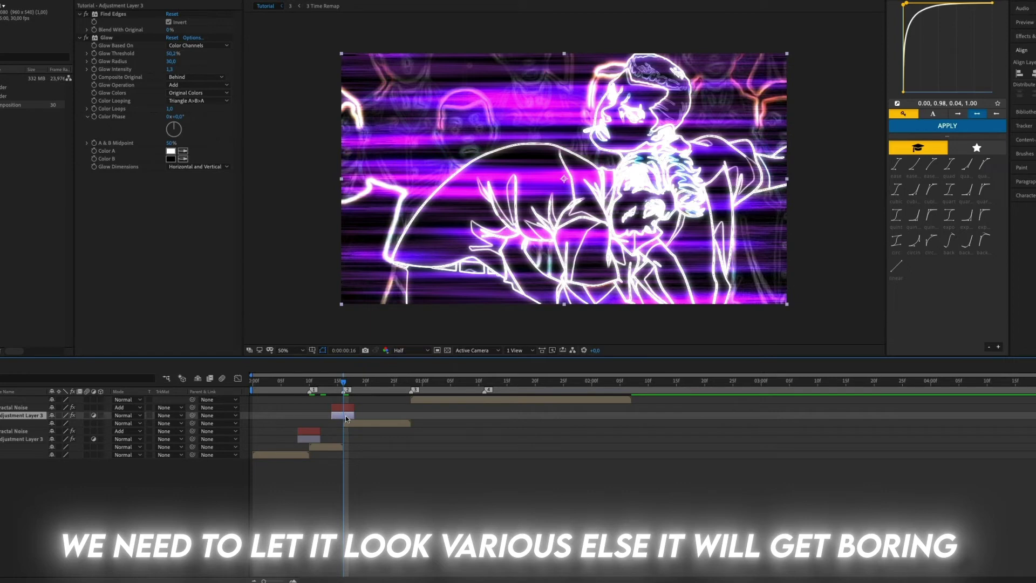
Add a Tint to the copied adjustment layer mapping white to red FF0808.
key("ctrl+space")
type("ti")
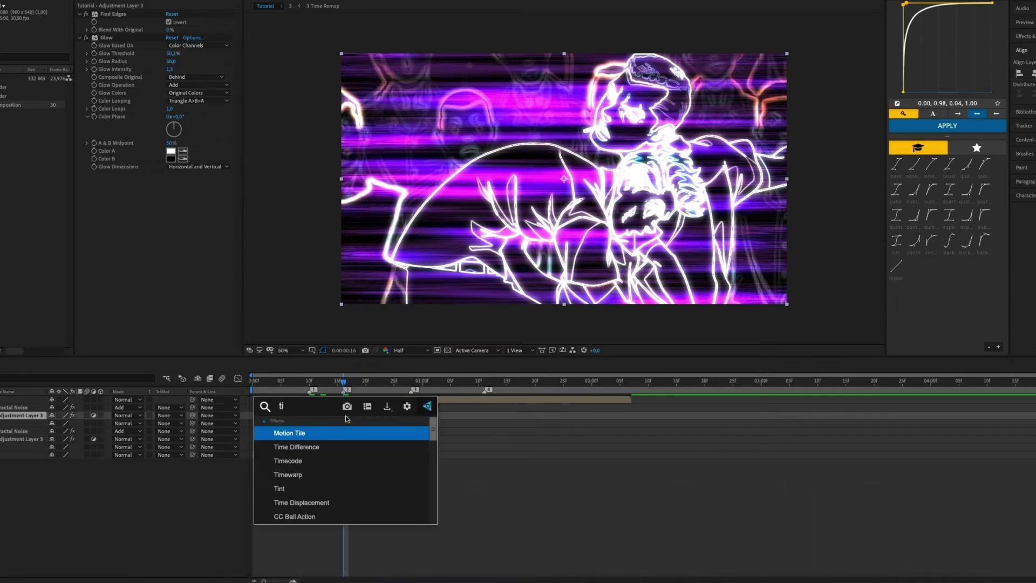
type("nt")
key("Return")
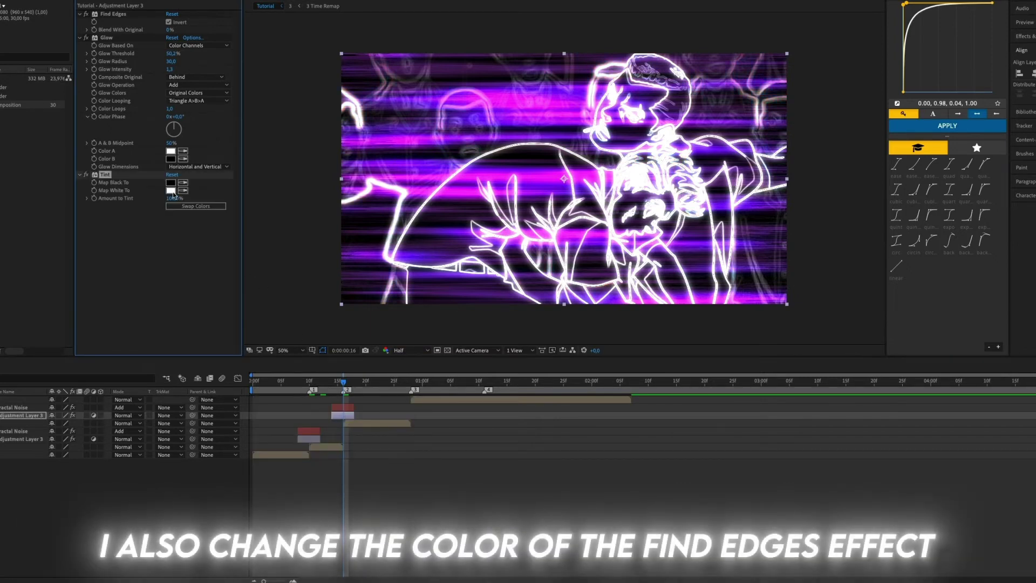
left_click(171, 191)
mouse_move(162, 388)
left_mouse_down()
mouse_move(184, 369)
mouse_move(184, 381)
left_mouse_up()
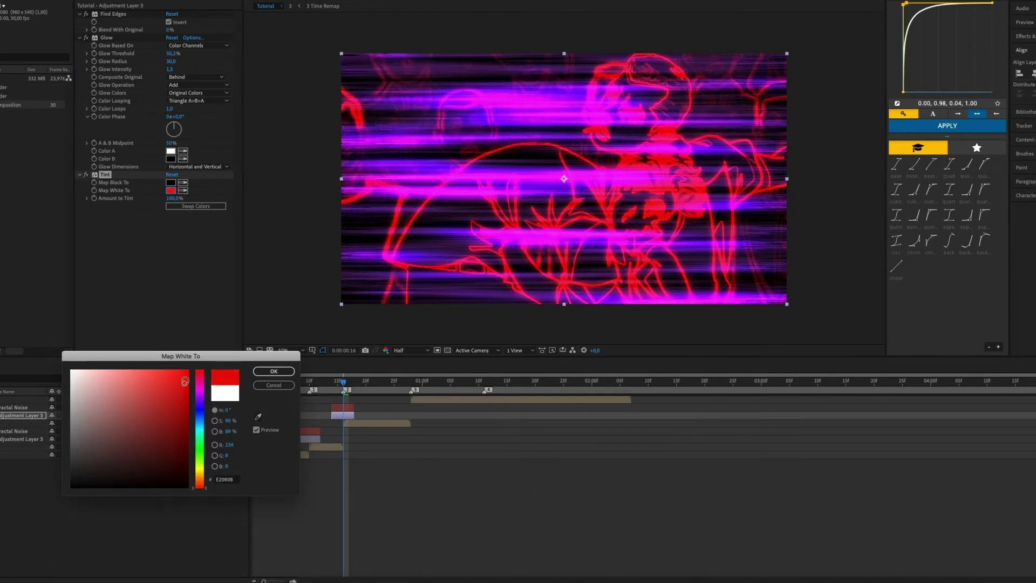
left_click(274, 371)
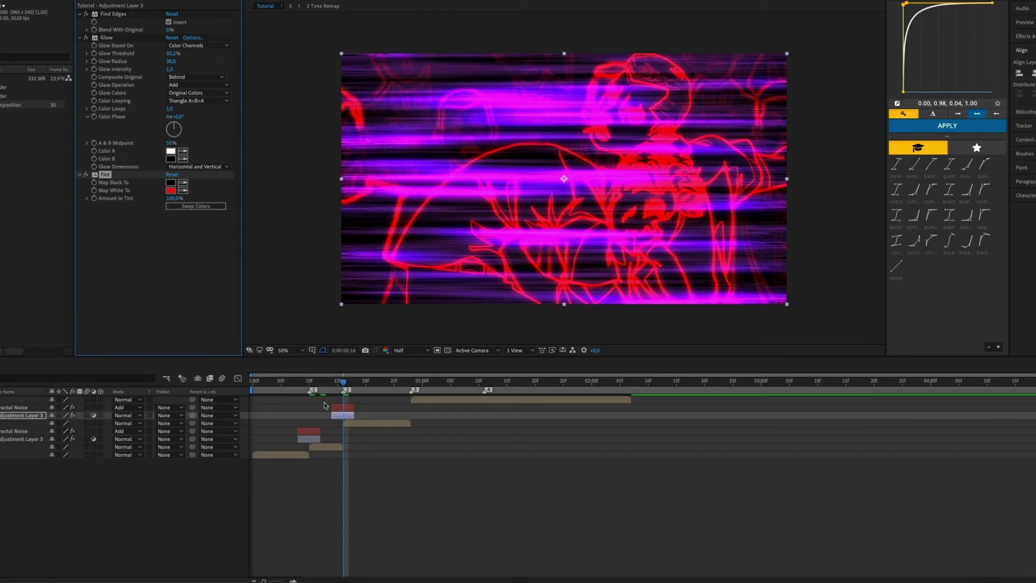
Duplicate the Fractal Noise and adjustment layer pair and move it to the next cut.
left_click(341, 408)
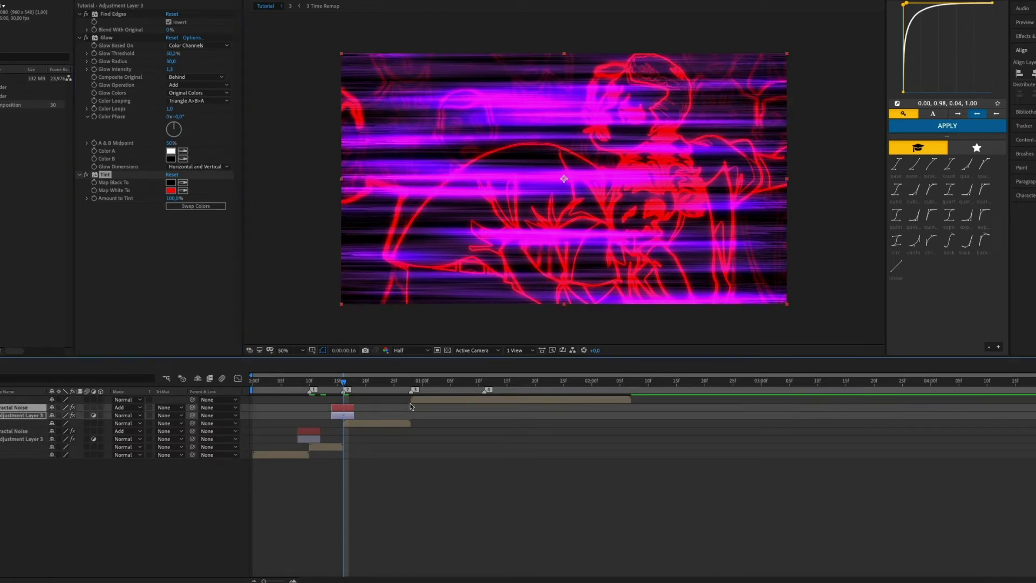
key("ctrl+d")
left_click_drag(342, 407, 411, 407)
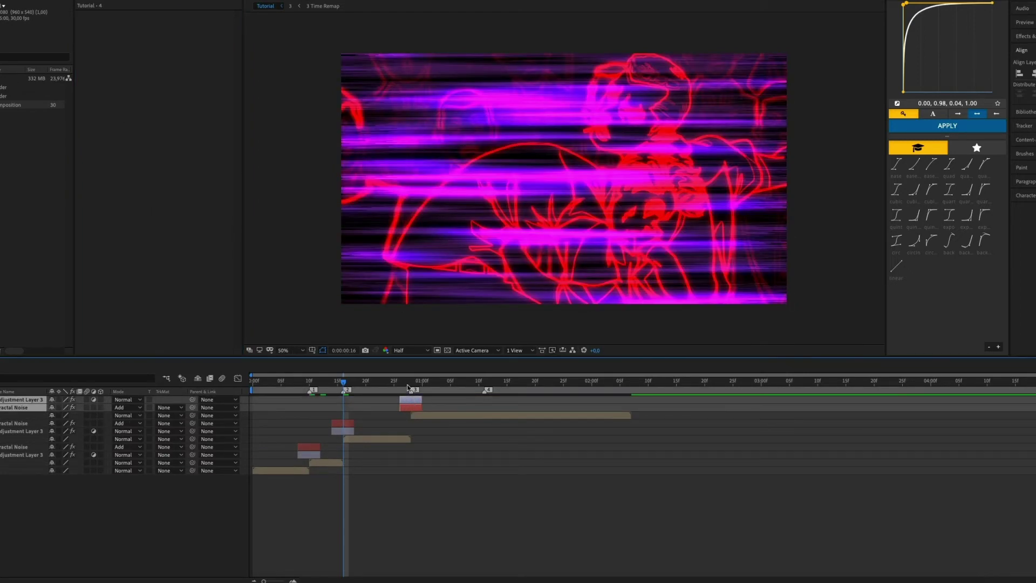
At the new transition, delete the red Tint from the top adjustment layer.
left_click(408, 386)
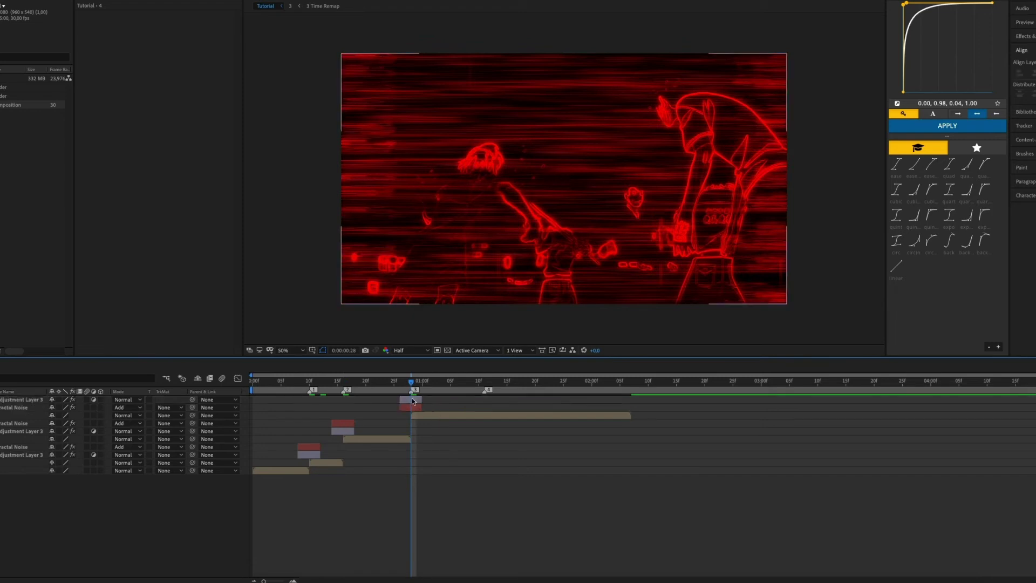
left_click(419, 407)
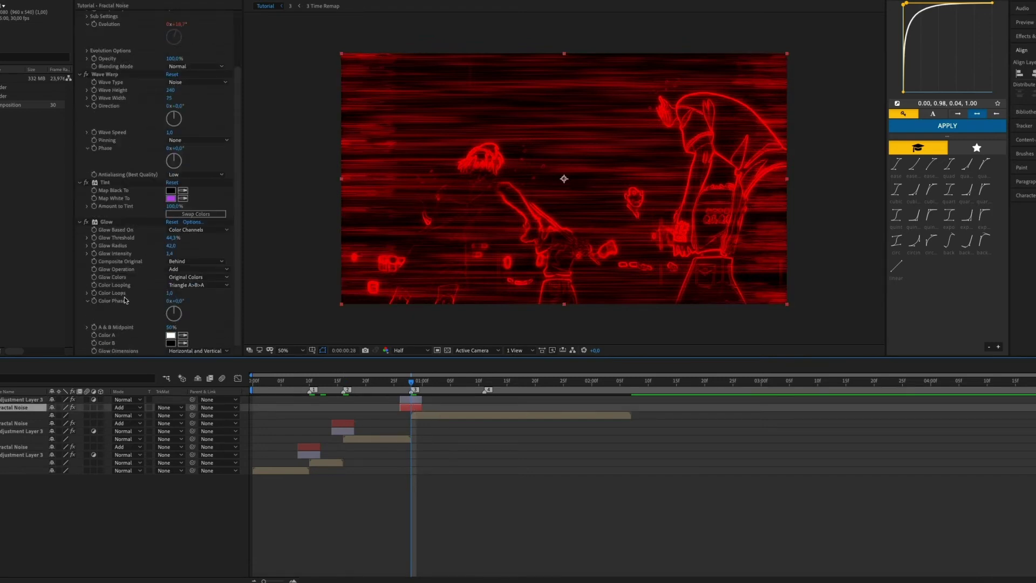
left_click(410, 400)
left_click(105, 175)
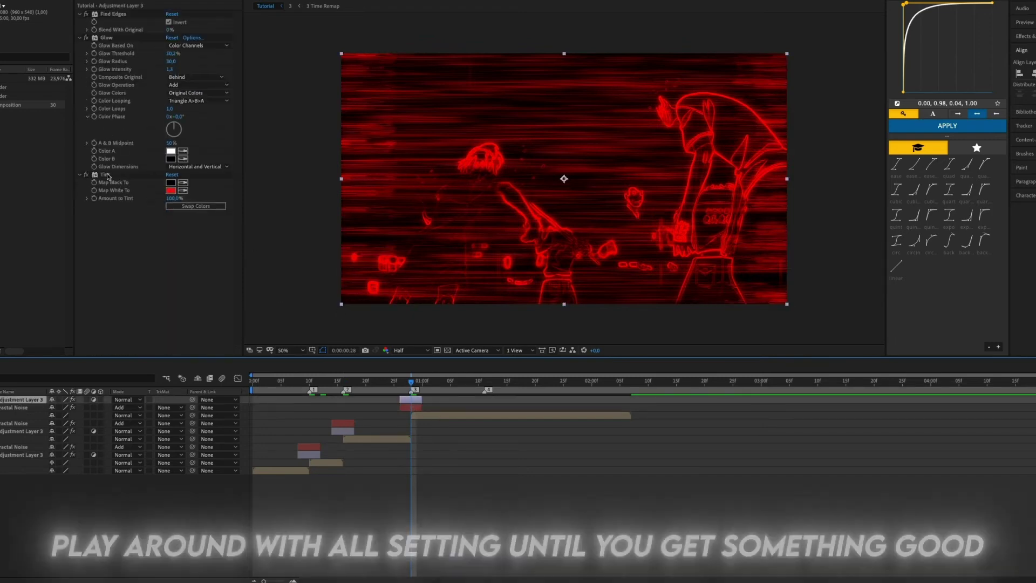
key("Delete")
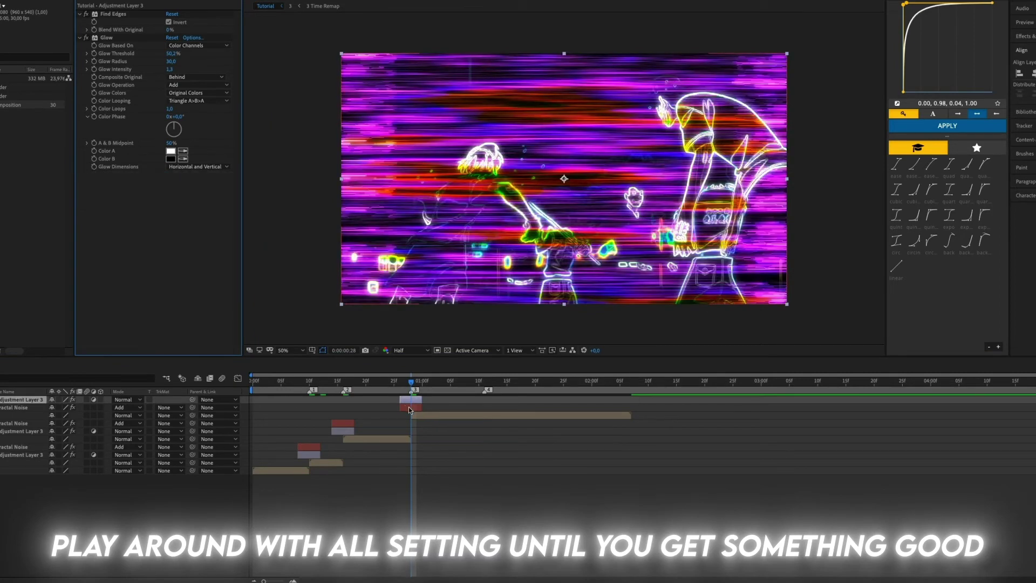
Move the Fractal Noise layer above the adjustment layer.
left_click(409, 407)
scroll(157, 263, "down", 2)
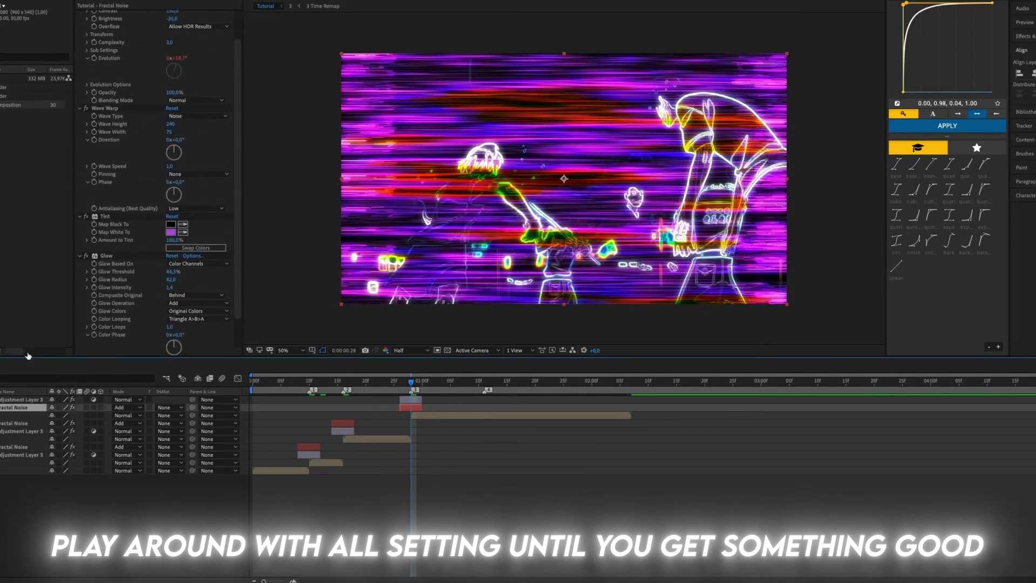
left_click_drag(19, 408, 21, 398)
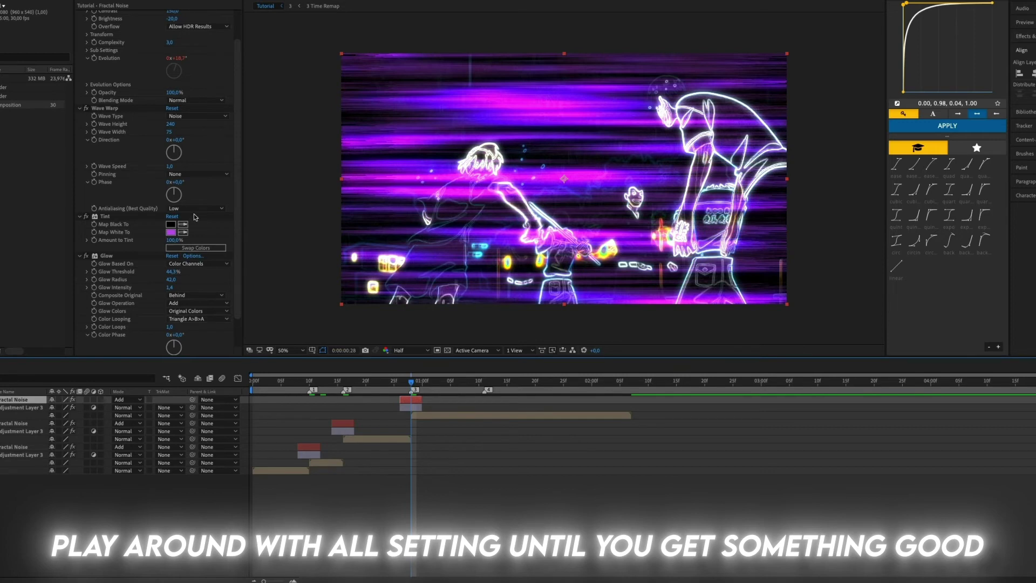
Set the Fractal Noise Tint's Map White To orange (FFB034).
scroll(174, 201, "down", 2)
left_click(170, 199)
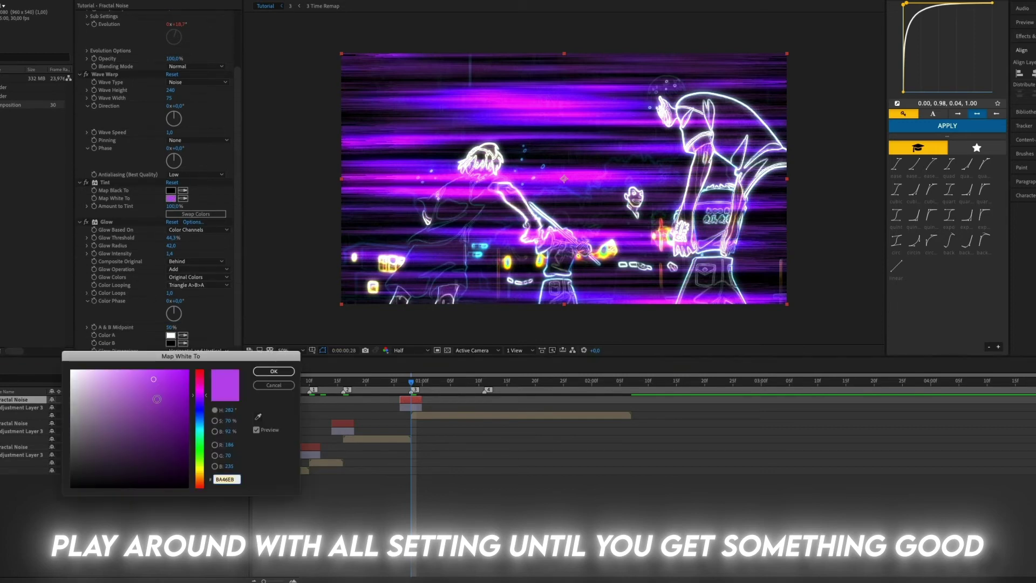
left_click_drag(200, 449, 199, 478)
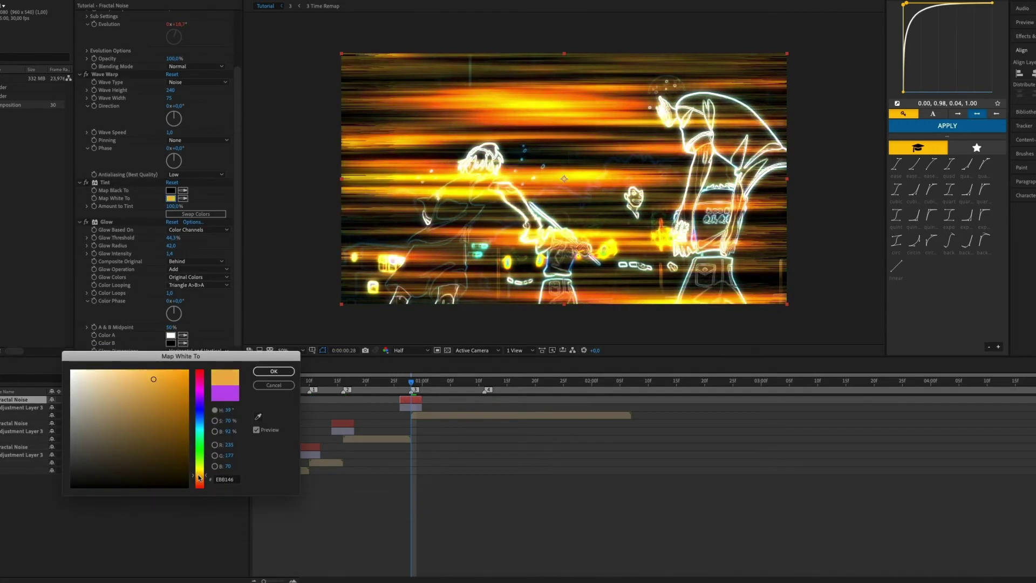
left_click_drag(159, 387, 165, 367)
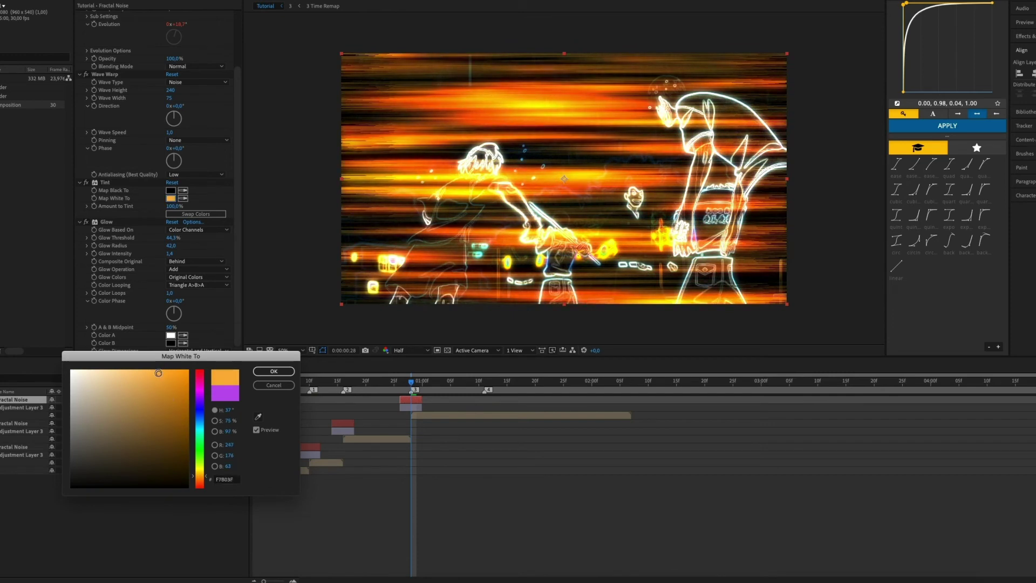
left_click(286, 372)
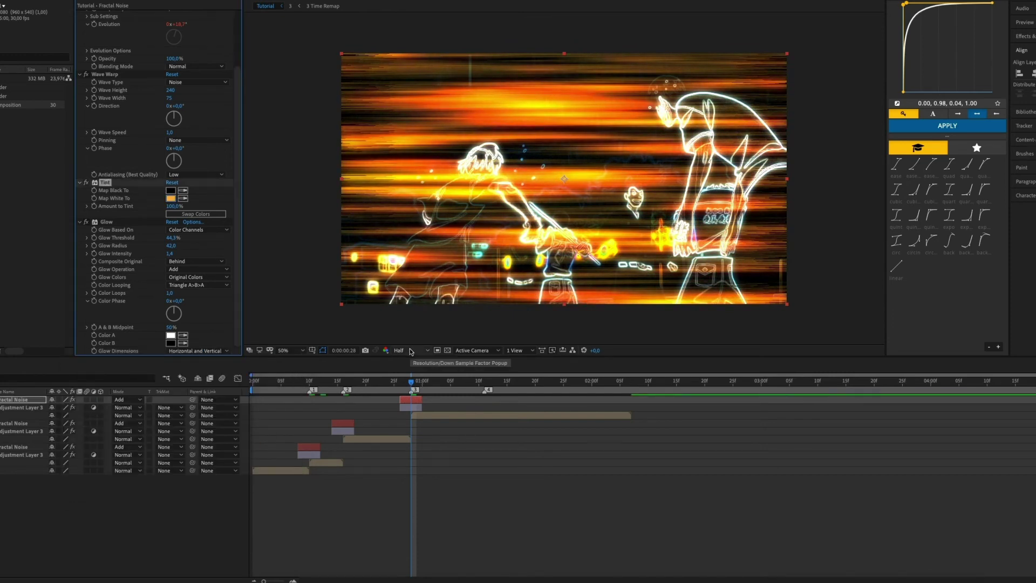
left_click(411, 351)
Set the preview resolution to Quarter and return to the start of the timeline.
left_click(410, 400)
left_click(296, 383)
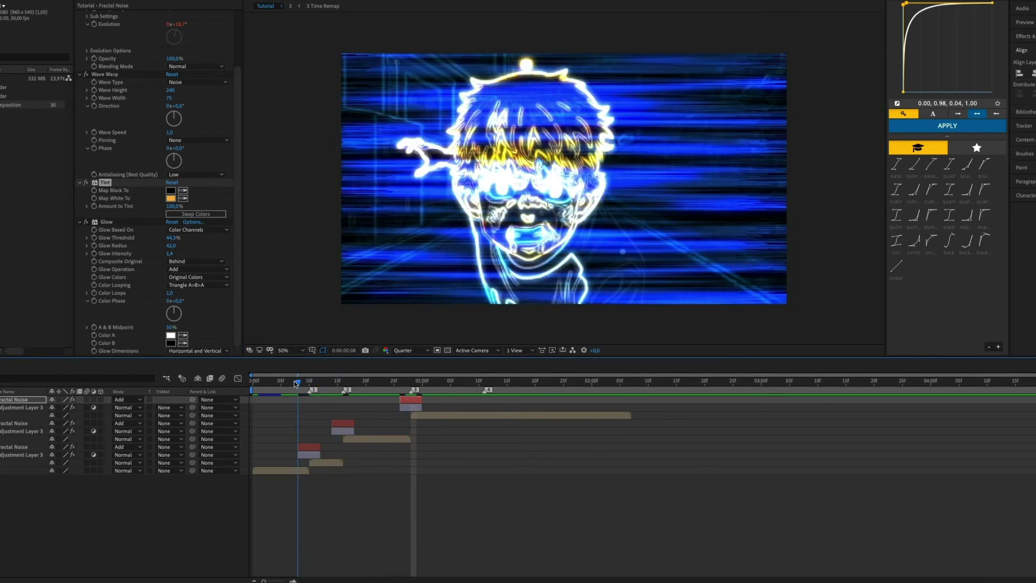
left_click_drag(296, 383, 253, 383)
Set the first clip's starting Scale to 200% and show its Scale curve.
left_click(263, 471)
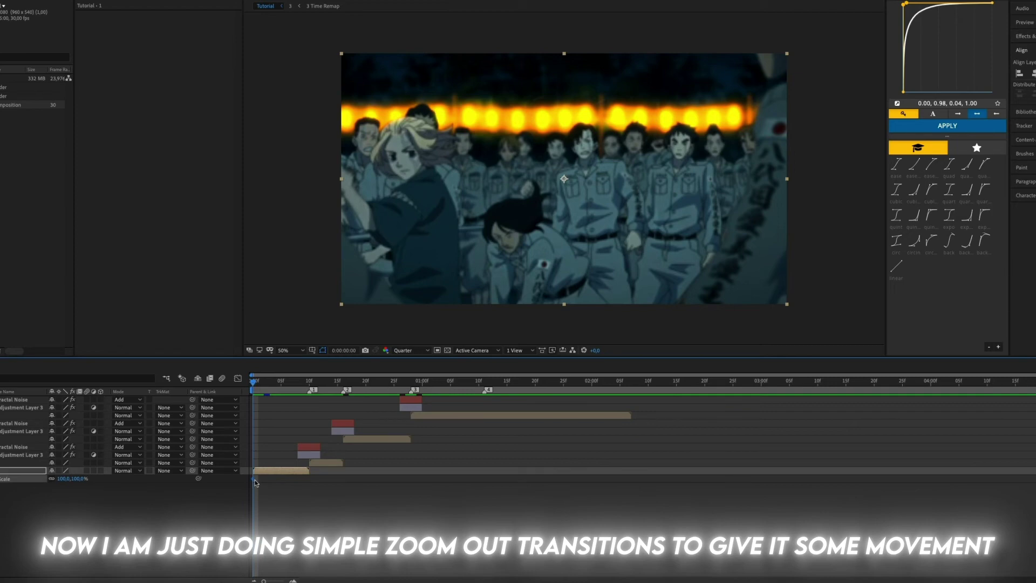
left_click(79, 479)
type("00")
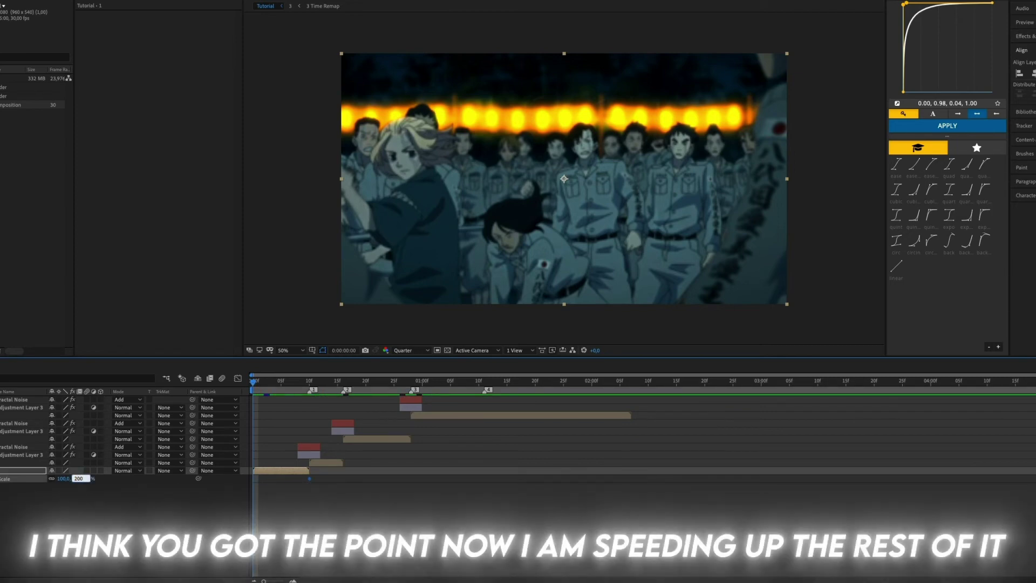
key("Return")
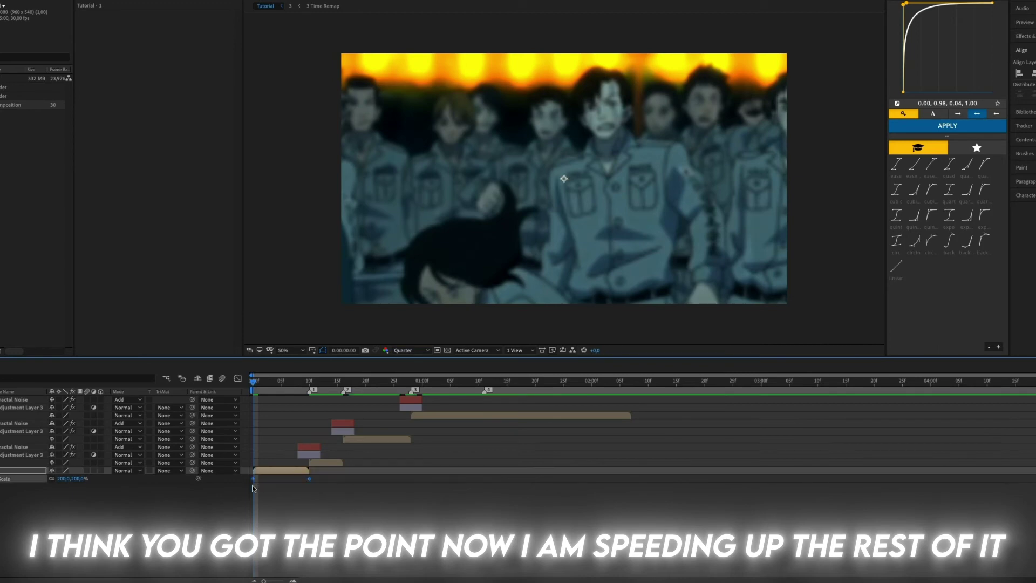
key("shift+F3")
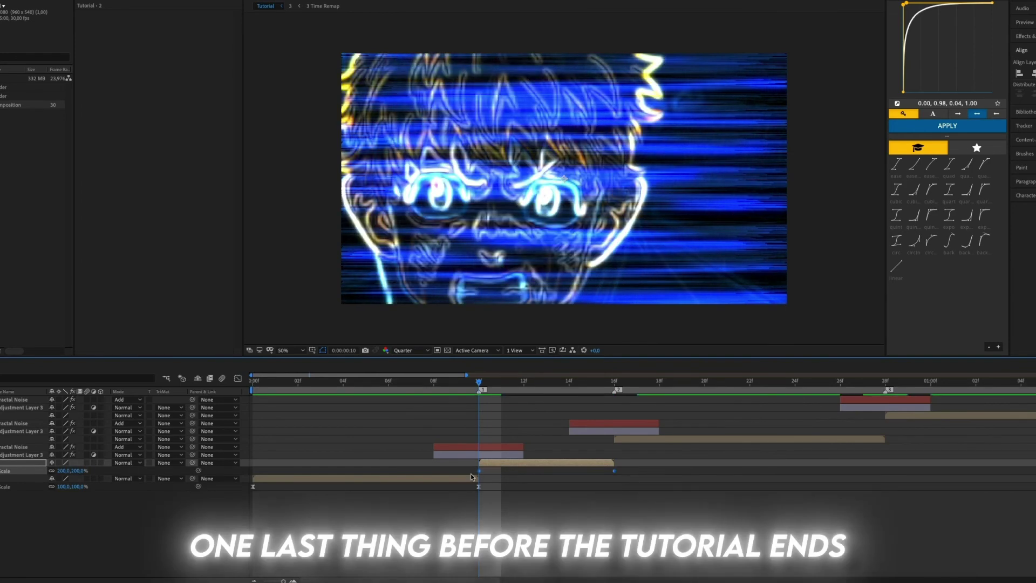
Steepen the first clip's zoom-out ease and give the third clip a steep 200% zoom-out.
left_click(479, 408)
left_click_drag(532, 408, 485, 531)
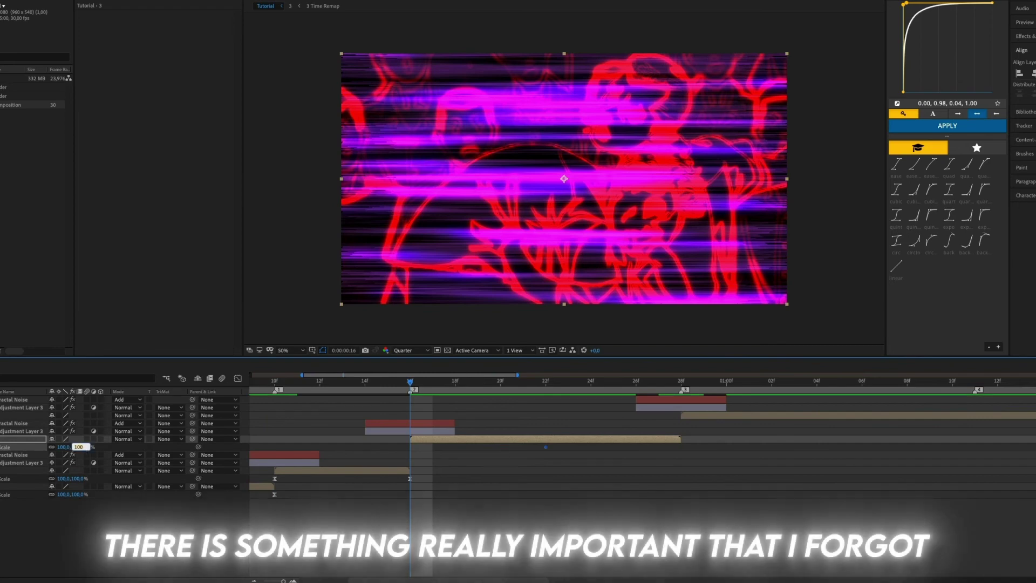
left_click_drag(79, 447, 103, 447)
left_click(238, 379)
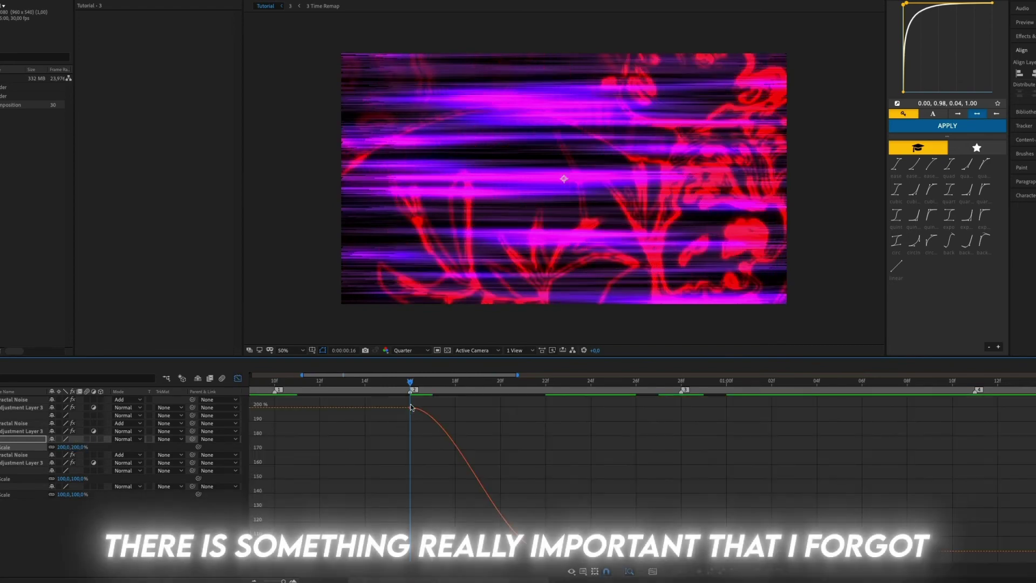
left_click_drag(458, 399, 410, 384)
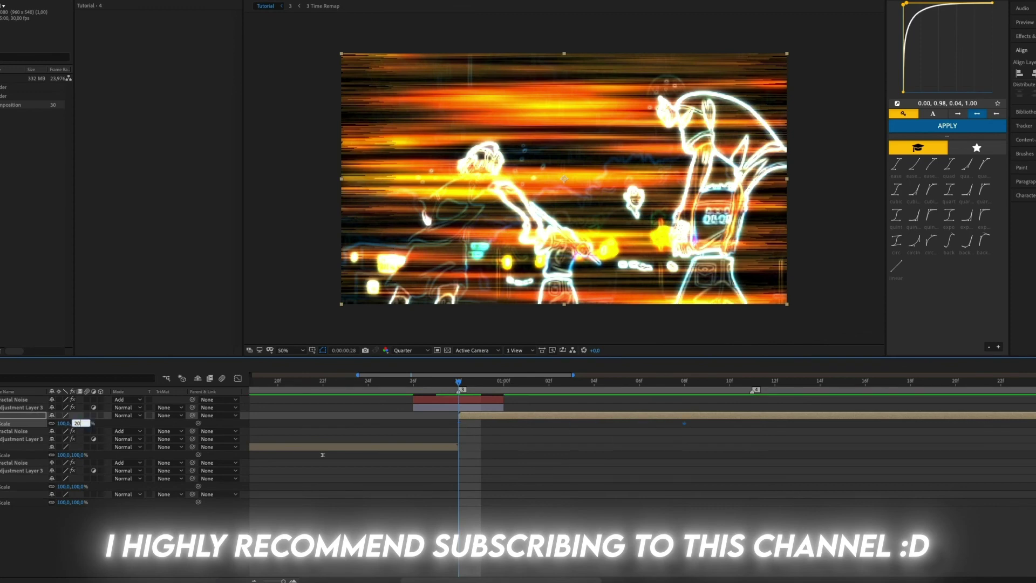
Set the fourth clip's Scale to 200% and retint the last transition's streaks blue.
type("0")
key("Return")
key("shift+F3")
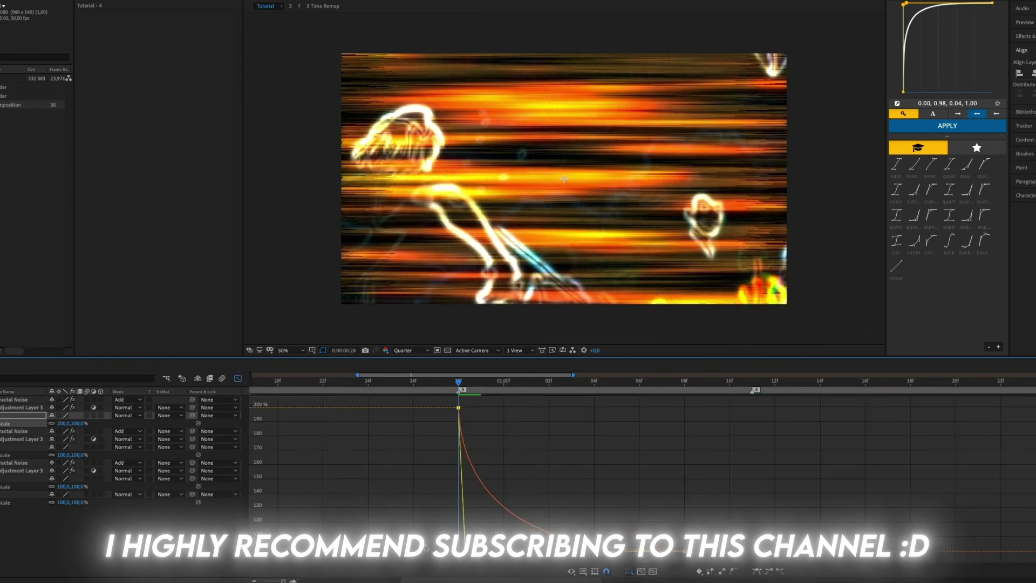
key("shift+F3")
left_click(428, 384)
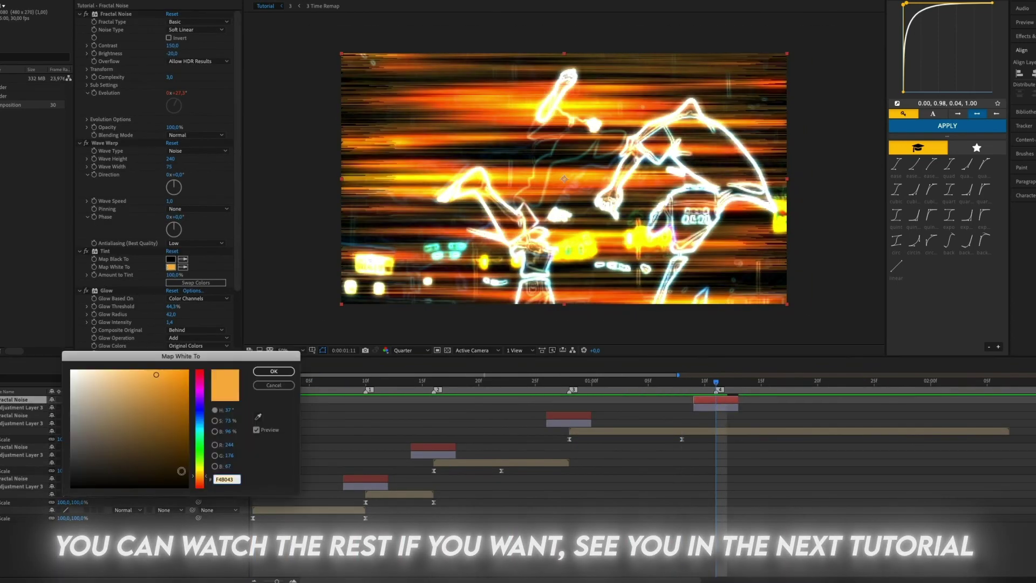
left_click_drag(200, 475, 199, 410)
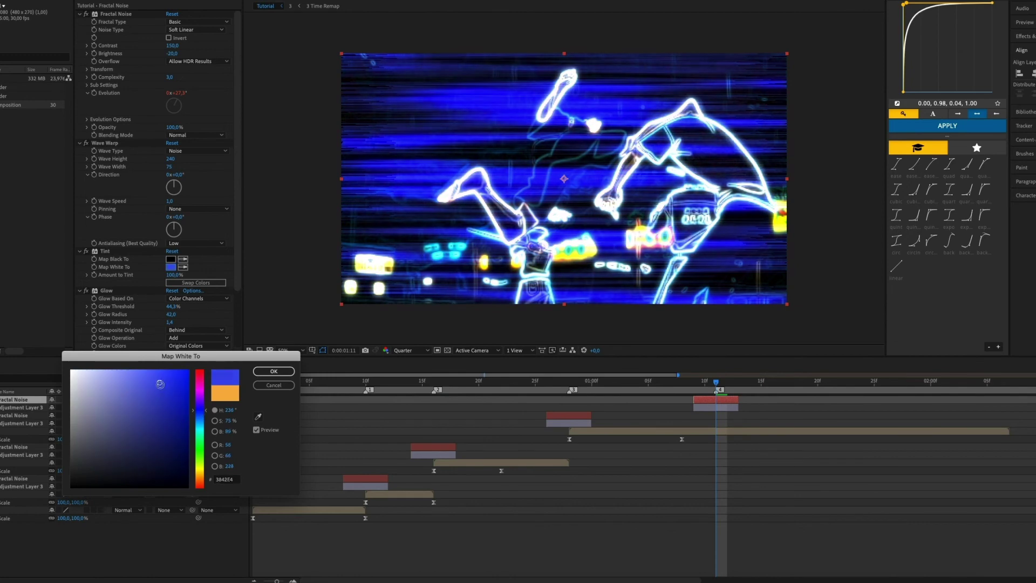
Set the purple-red transition's Fractal Noise Scale Height to 79.
left_click(419, 440)
left_click(87, 69)
left_click_drag(167, 121, 174, 123)
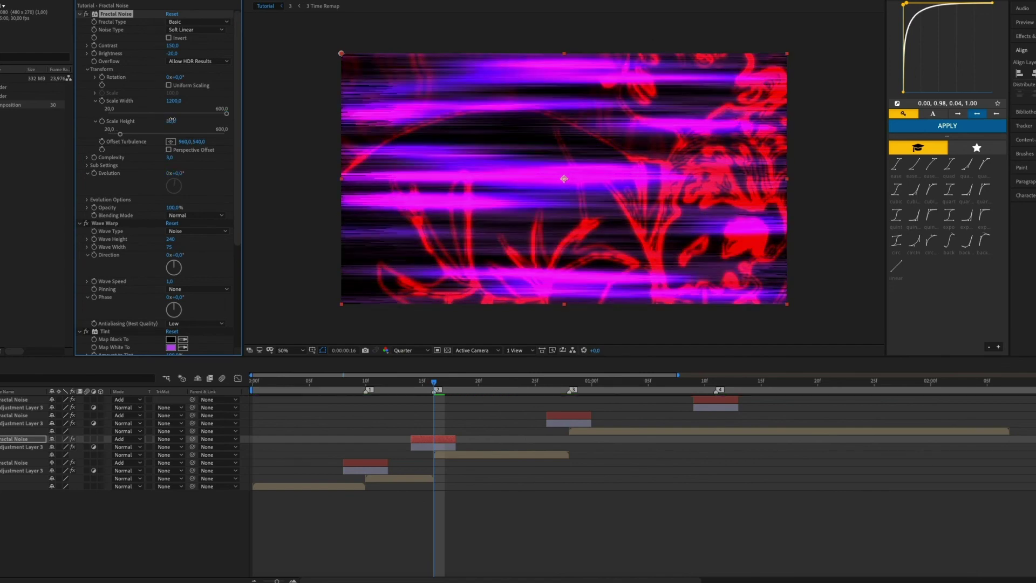
left_click(87, 199)
Open the Transform settings of the orange and blue transitions' Fractal Noise layers.
left_click(571, 416)
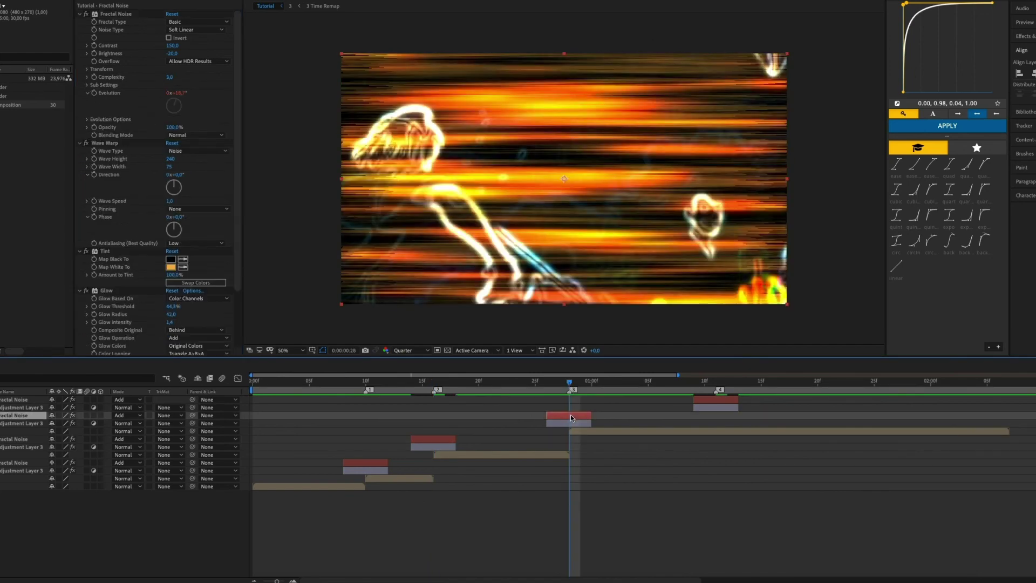
left_click(87, 69)
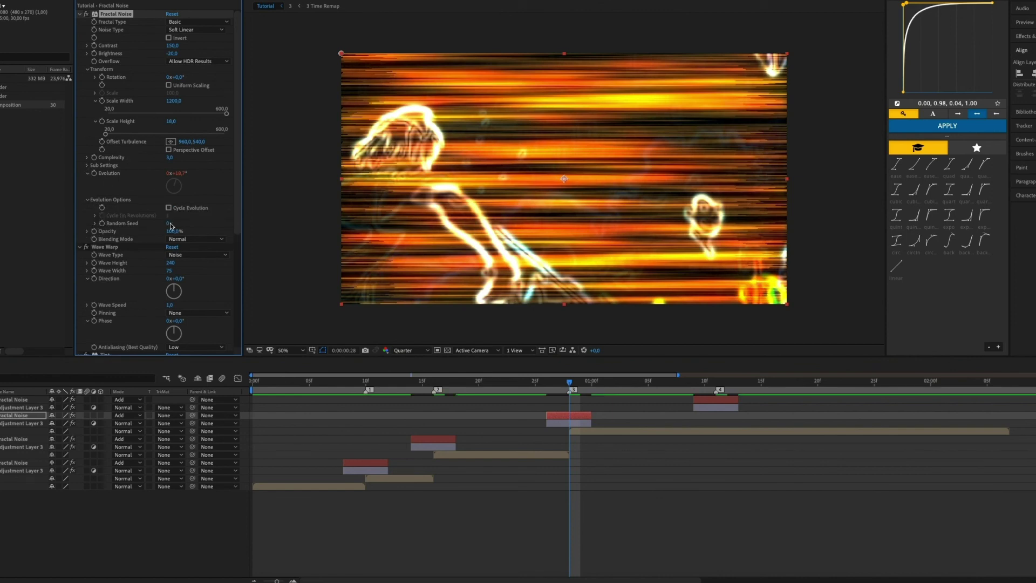
left_click(713, 401)
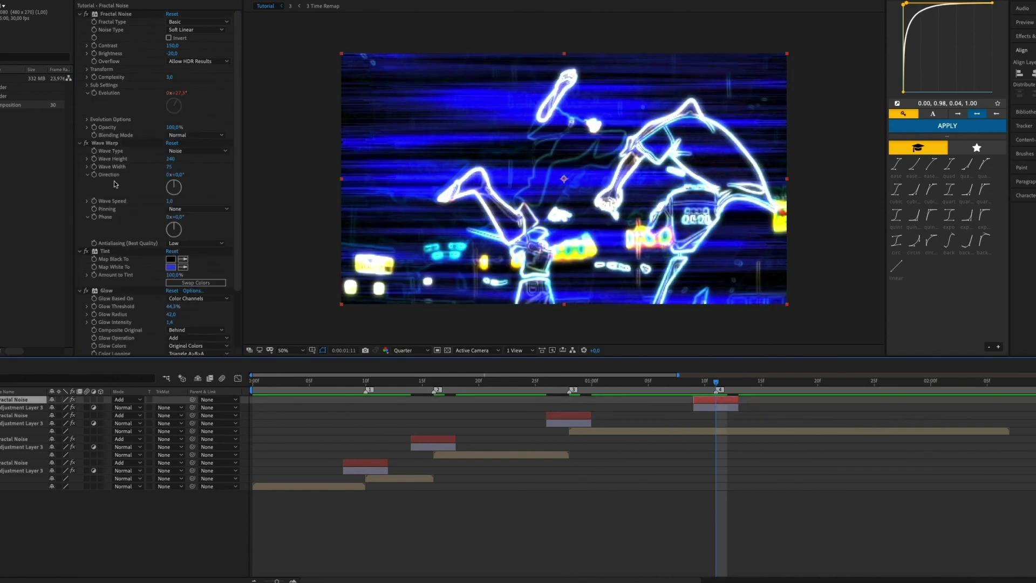
left_click(105, 69)
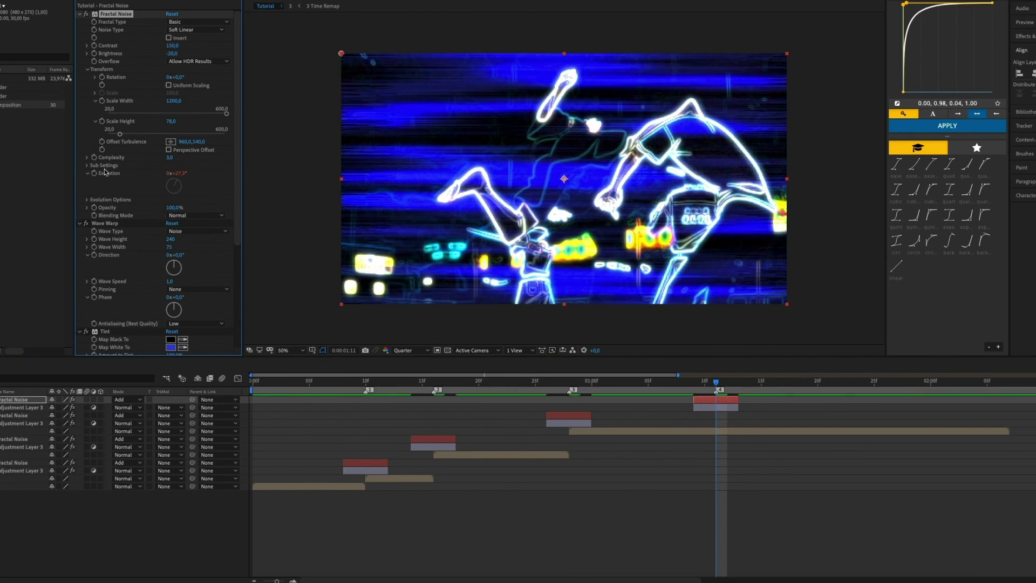
Play the whole composition preview from the beginning with the spacebar.
key("space")
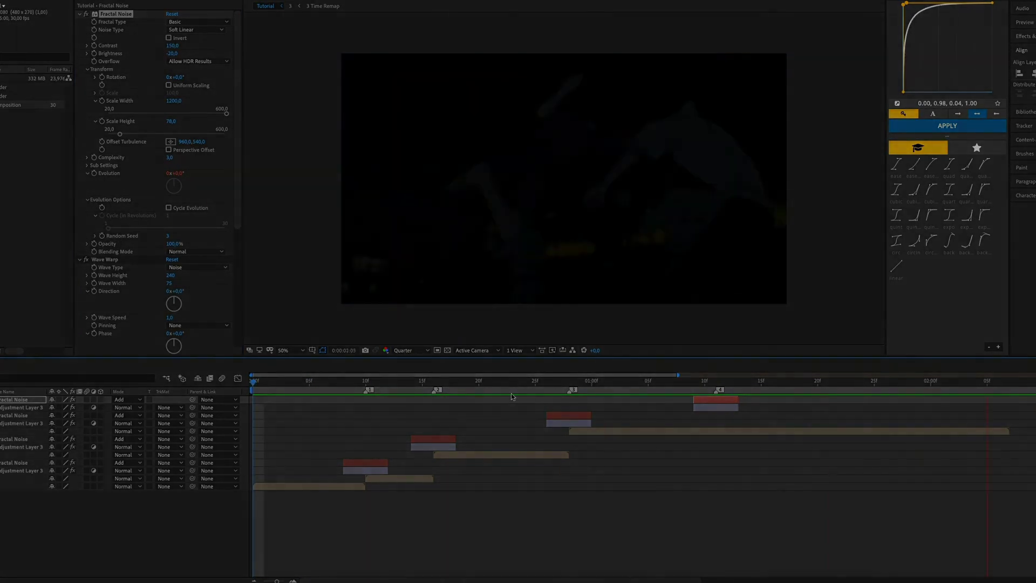